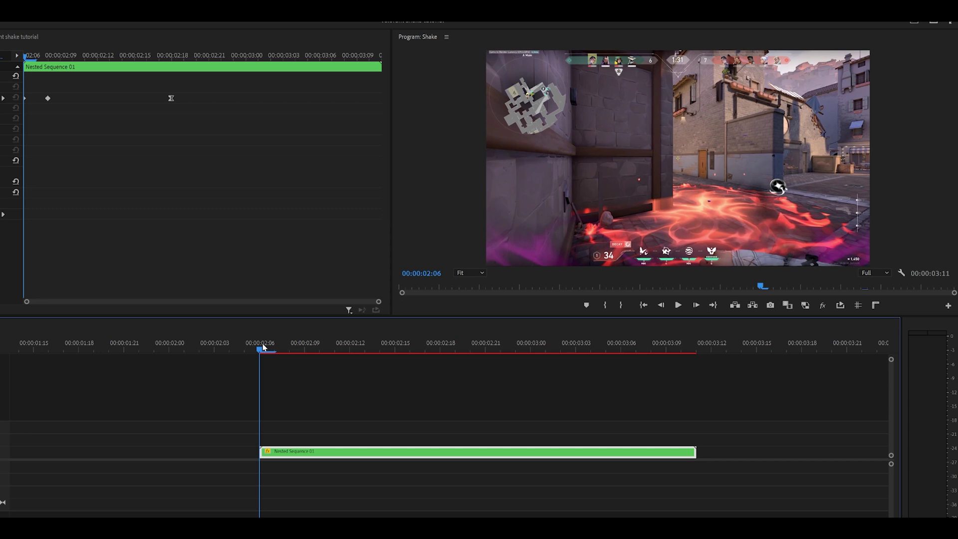
# Play the example, then step through its Scale keyframes: 110 at 02:08 and 100 at 02:18
pyautogui.press('space')
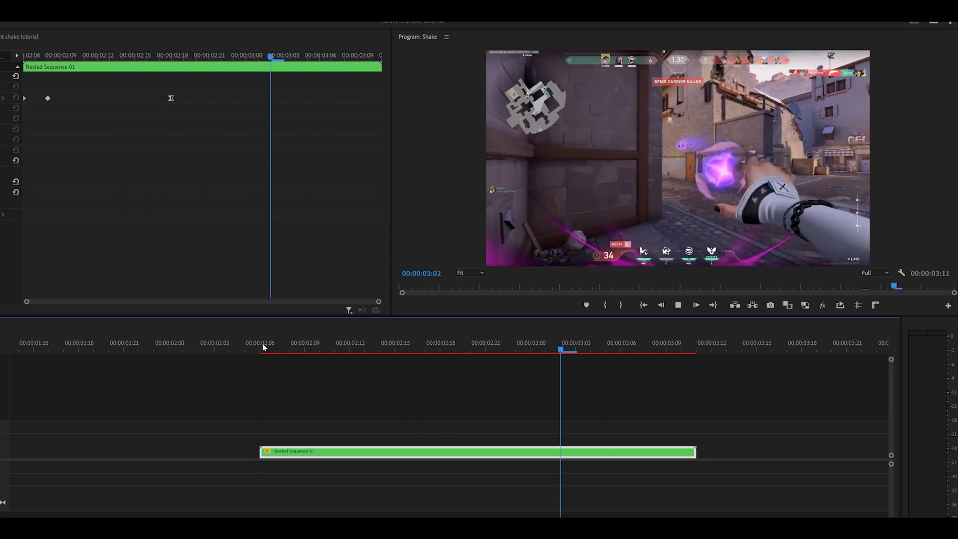
pyautogui.click(263, 343)
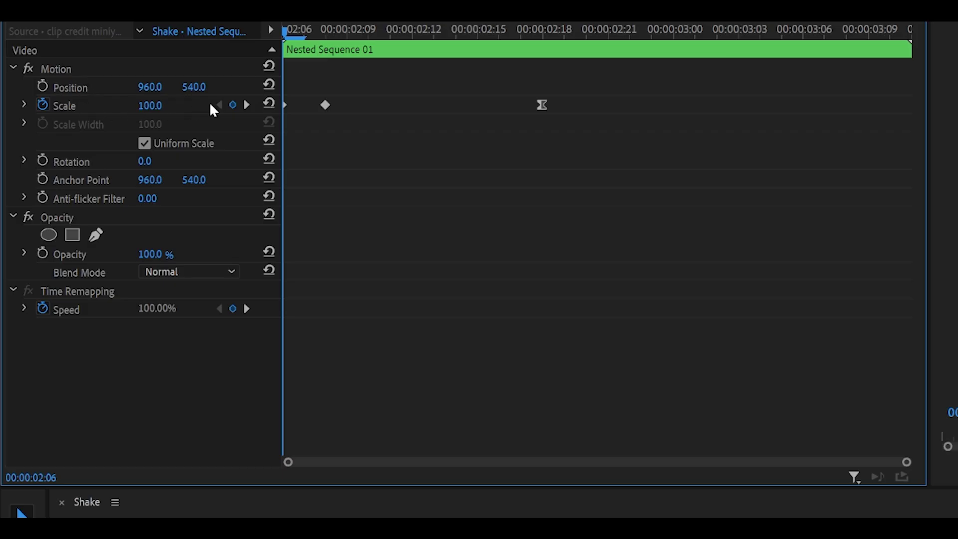
pyautogui.press('Right')
pyautogui.press('Right')
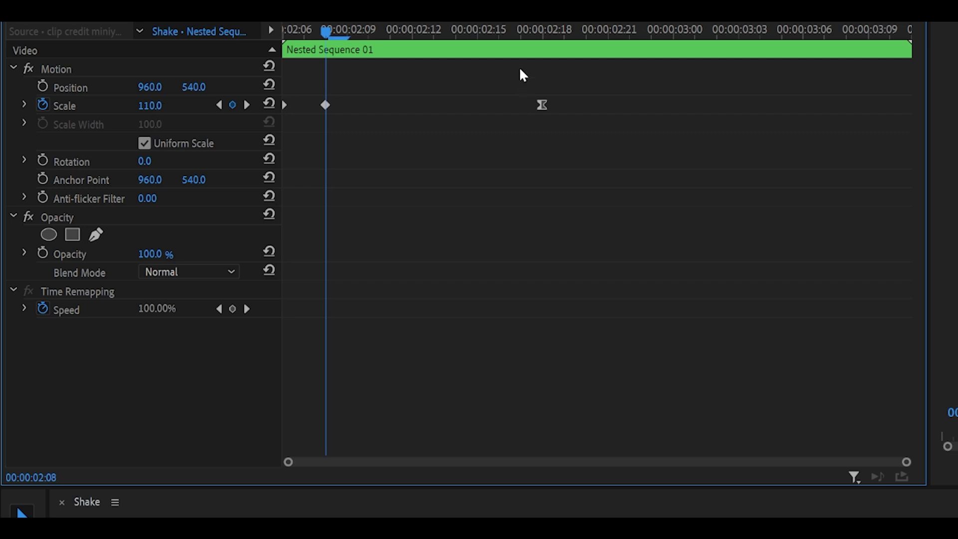
pyautogui.click(543, 31)
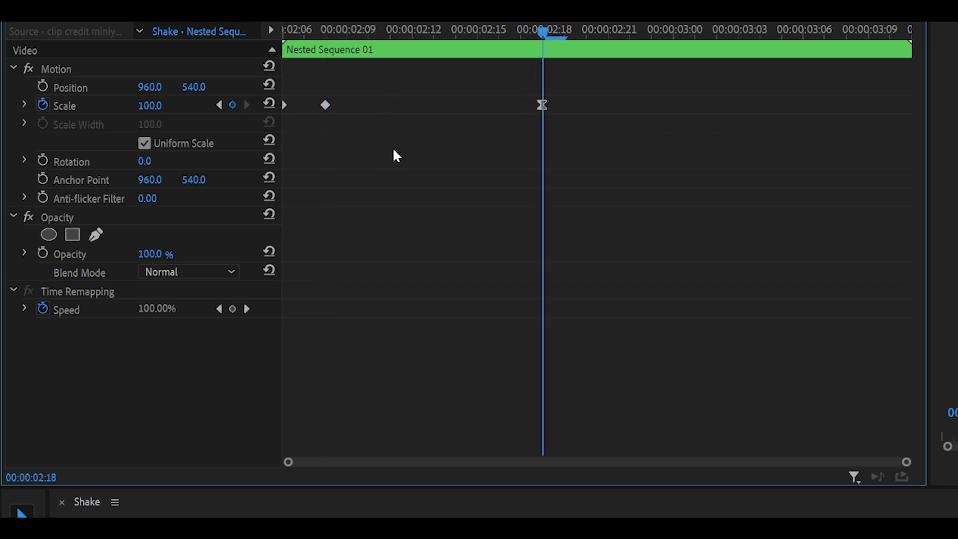
pyautogui.click(24, 105)
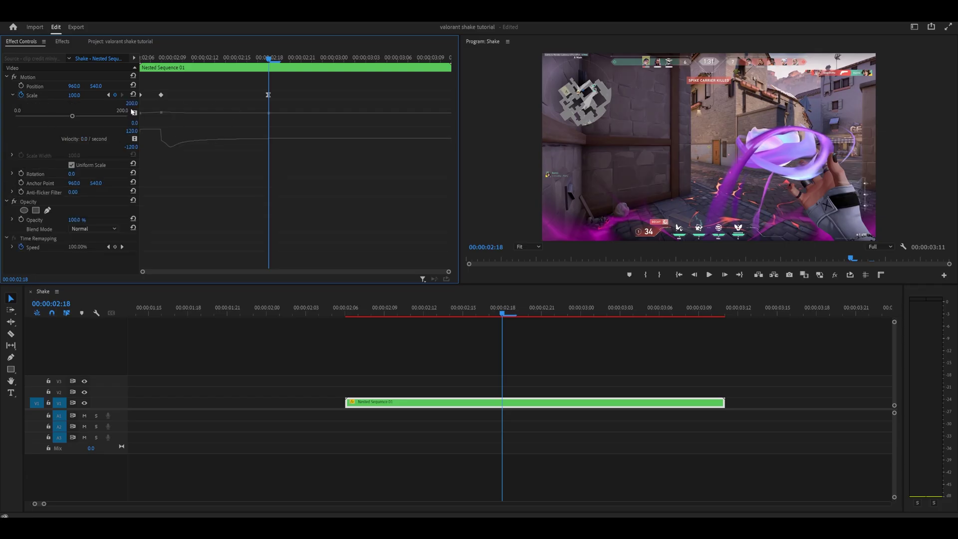
# Turn on Scale keyframing and key Scale at 110 at 00:00:02:08
pyautogui.click(12, 95)
pyautogui.click(141, 58)
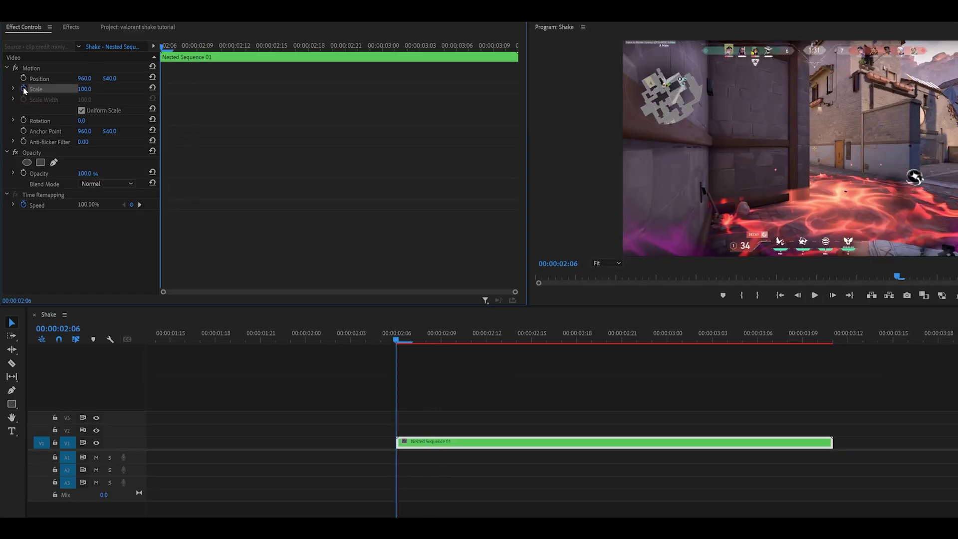
pyautogui.click(23, 89)
pyautogui.press('Right')
pyautogui.press('Right')
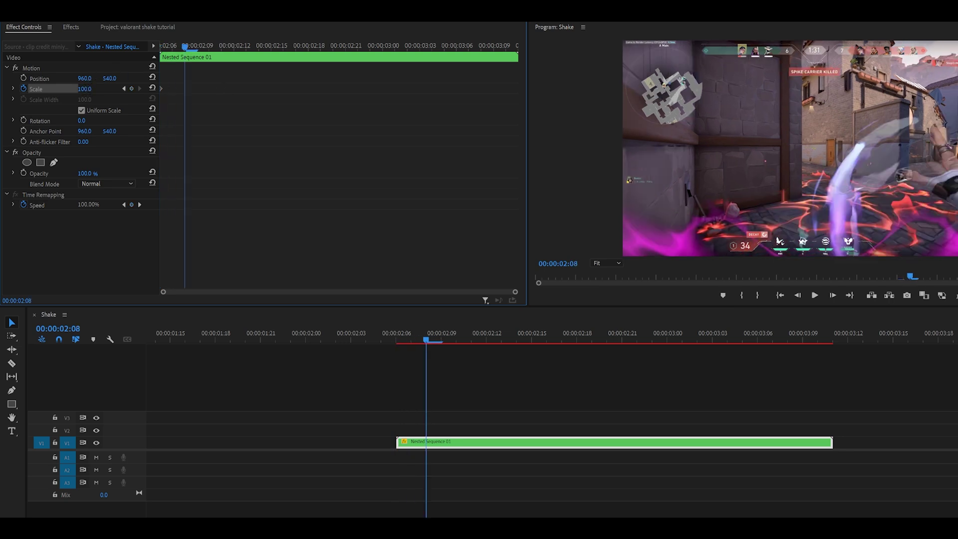
pyautogui.click(86, 89)
pyautogui.write('110')
pyautogui.press('Return')
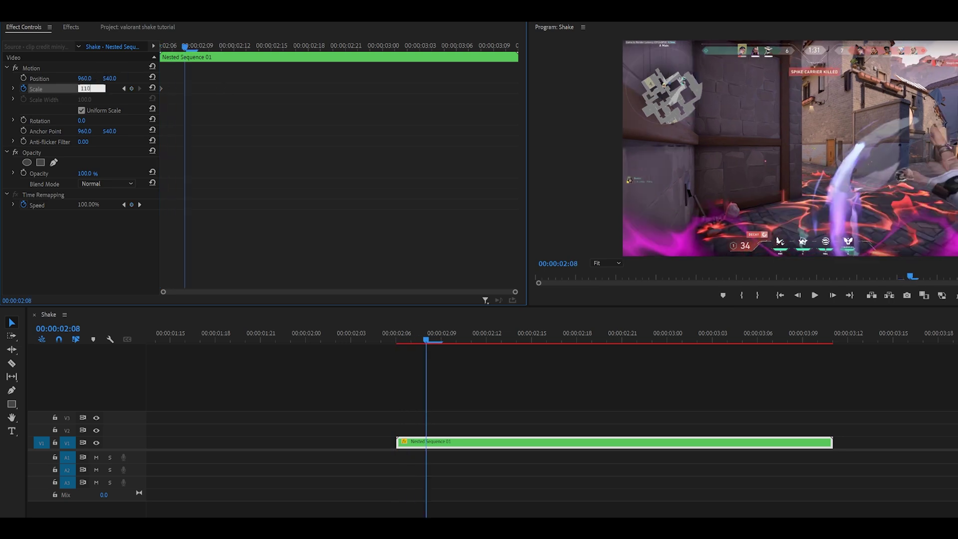
# Reset Scale to 100 with a keyframe at 00:00:02:17
pyautogui.click(536, 339)
pyautogui.moveTo(536, 339); pyautogui.dragTo(562, 339)
pyautogui.click(152, 88)
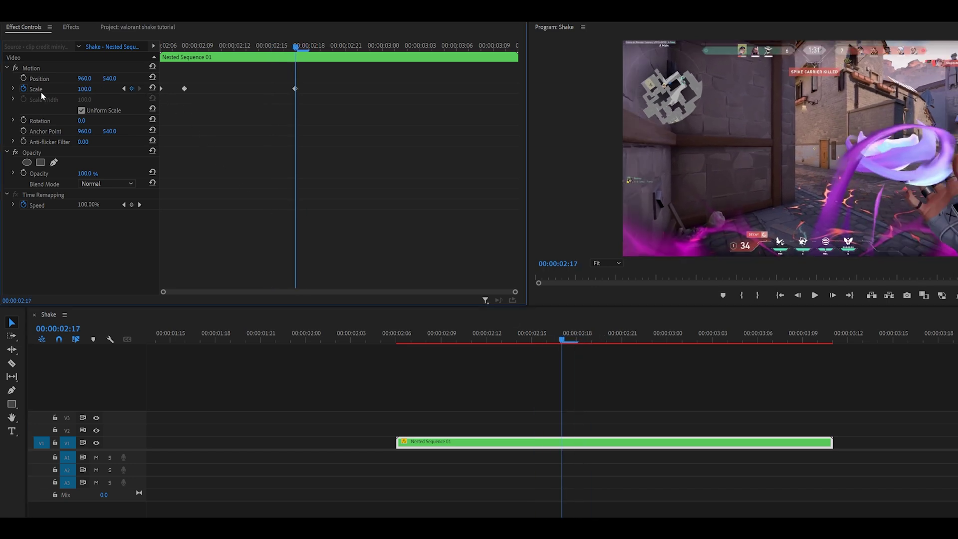
# Cut the first Scale keyframe and ease the curve into the 100 keyframe
pyautogui.click(14, 88)
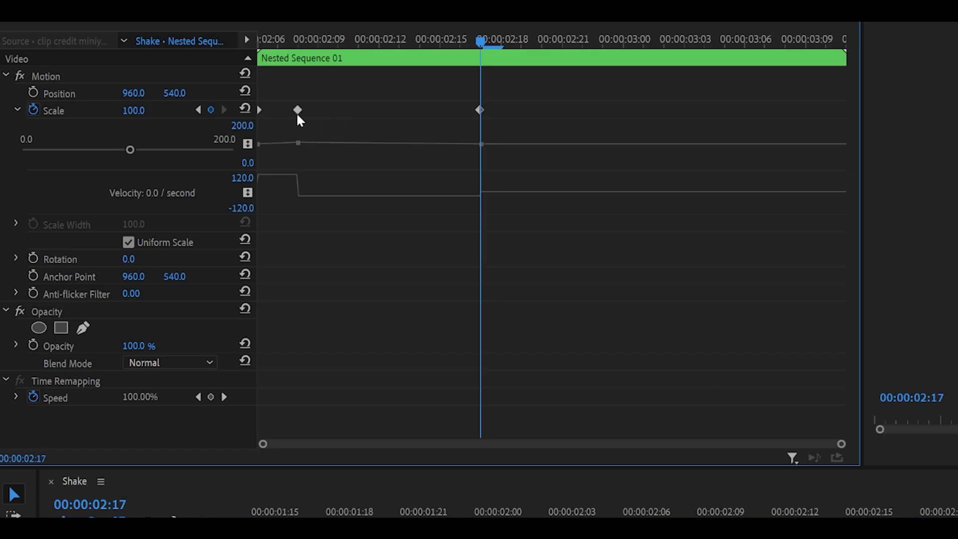
pyautogui.click(260, 111)
pyautogui.rightClick(262, 113)
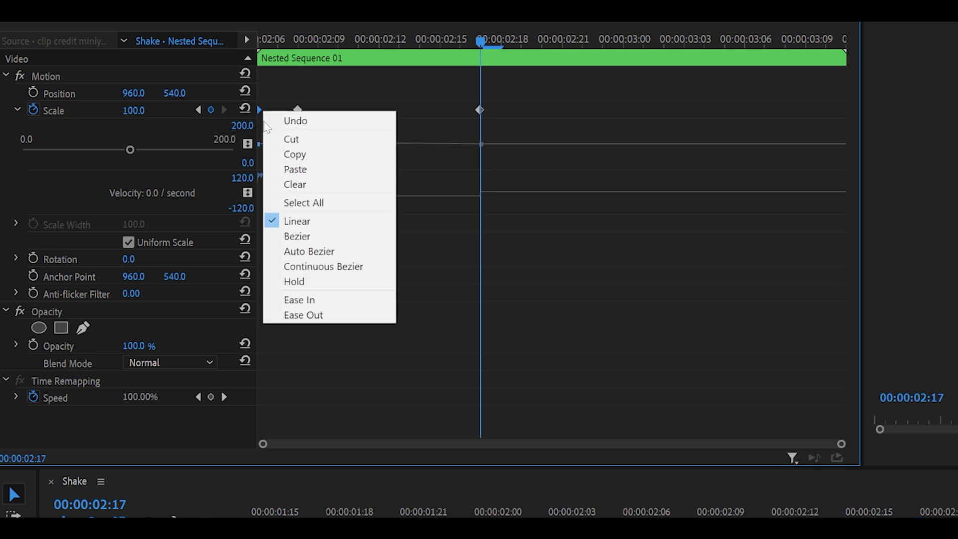
pyautogui.click(294, 140)
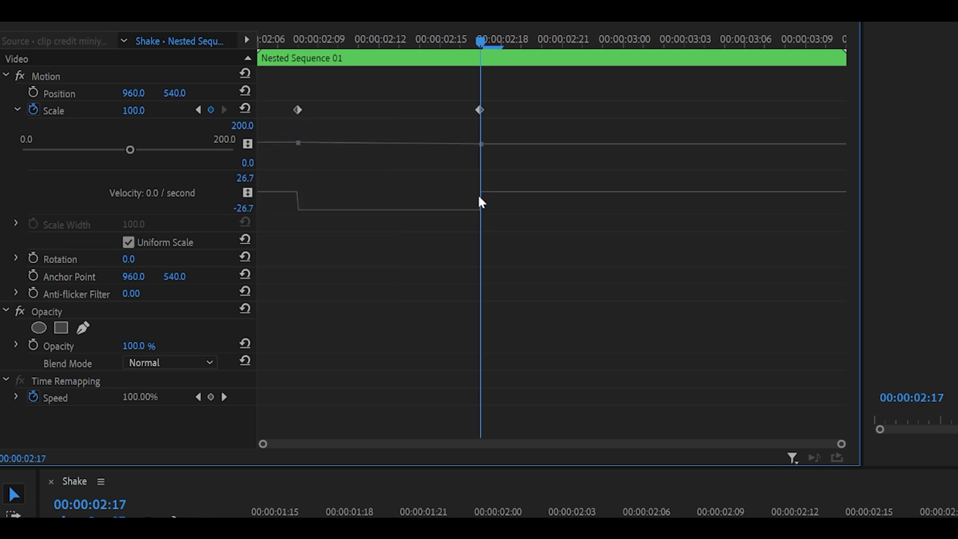
pyautogui.click(478, 107)
pyautogui.moveTo(460, 209); pyautogui.dragTo(368, 169)
# Paste the cut Scale keyframe back at 02:06 and select all Scale keyframes
pyautogui.press('Left')
pyautogui.press('Left')
pyautogui.press('Left')
pyautogui.press('Left')
pyautogui.press('Left')
pyautogui.press('Left')
pyautogui.press('Left')
pyautogui.press('Left')
pyautogui.press('Left')
pyautogui.press('Left')
pyautogui.press('Left')
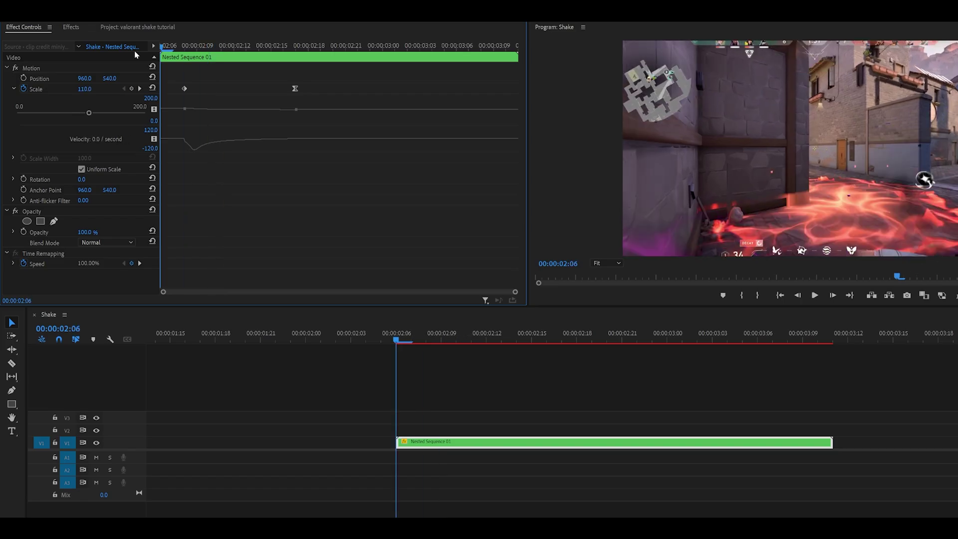
pyautogui.rightClick(222, 78)
pyautogui.click(243, 113)
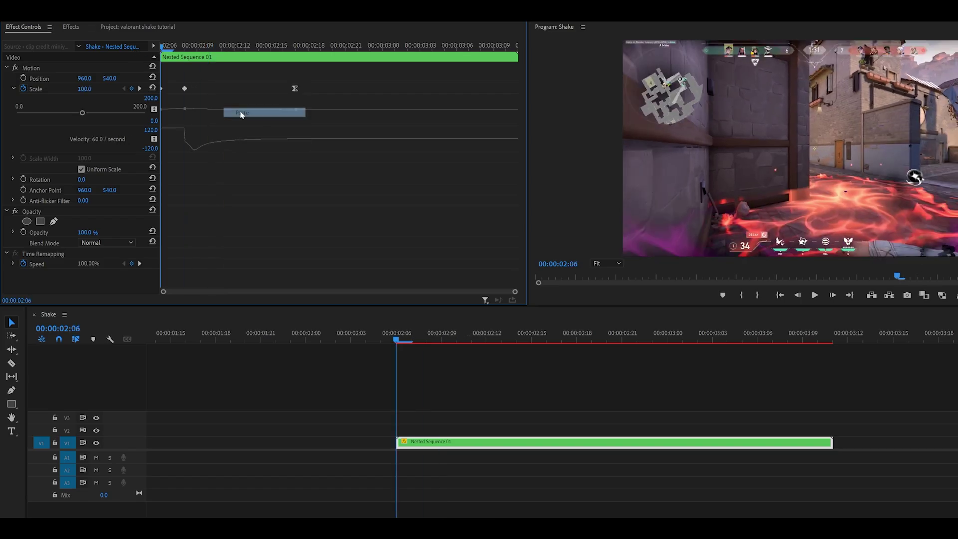
pyautogui.moveTo(321, 77); pyautogui.dragTo(152, 101)
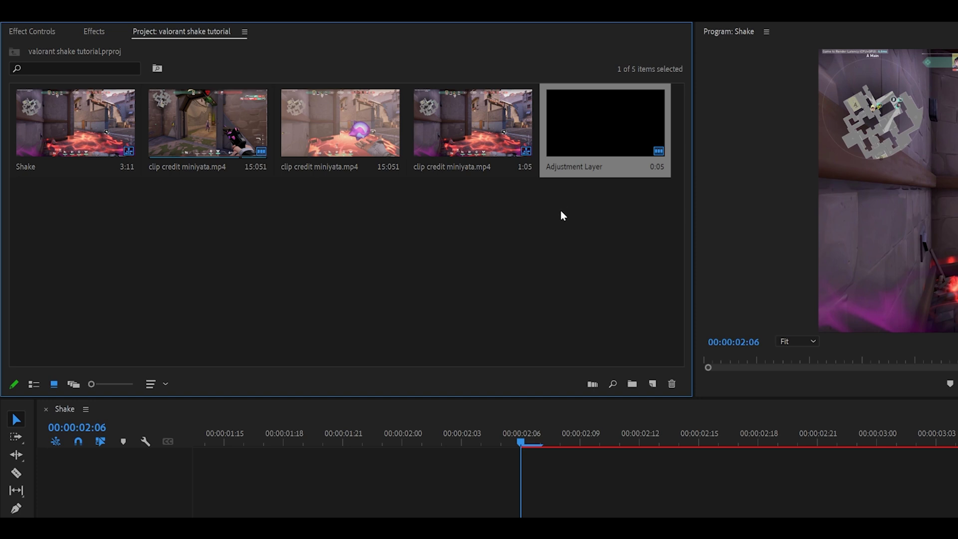
# Create a new 1920×1080 Adjustment Layer in the Project panel
pyautogui.click(551, 227)
pyautogui.rightClick(425, 210)
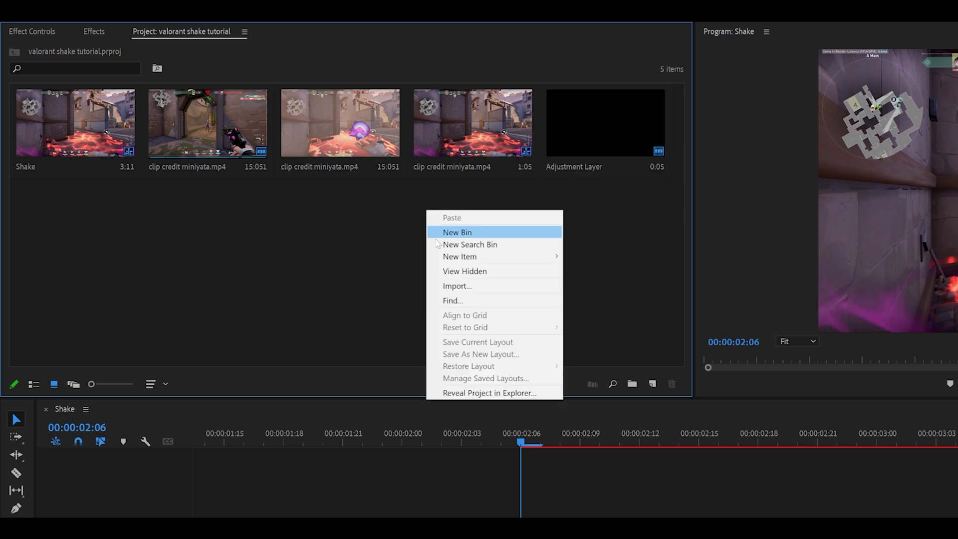
pyautogui.moveTo(477, 263)
pyautogui.click(595, 293)
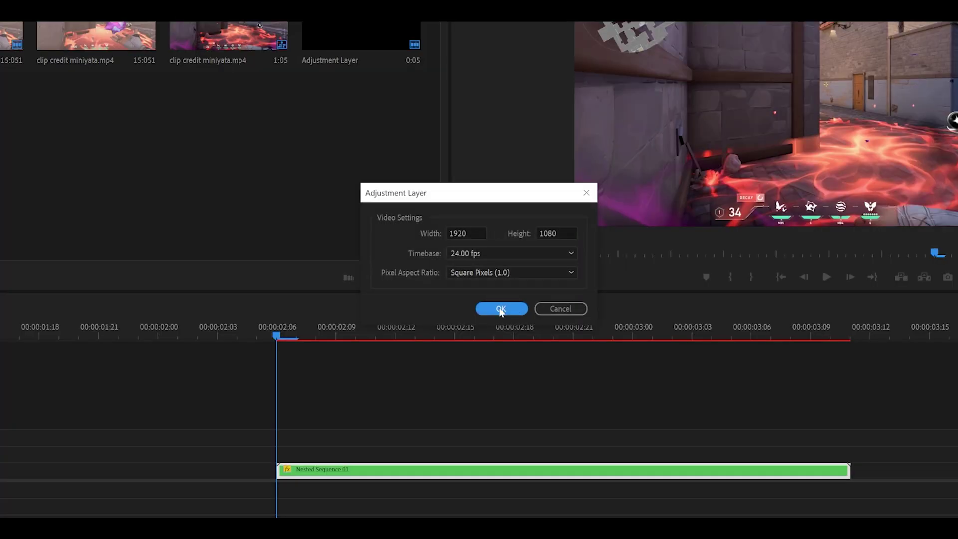
pyautogui.click(501, 309)
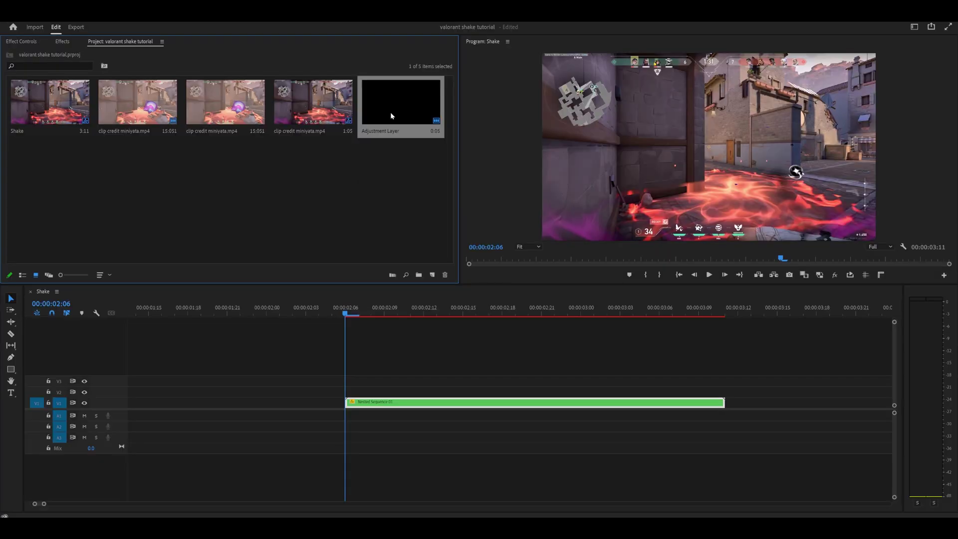
# Place the Adjustment Layer on V2 above the nested clip, ending at 02:19
pyautogui.moveTo(368, 323); pyautogui.dragTo(370, 391)
pyautogui.click(418, 316)
pyautogui.moveTo(418, 316); pyautogui.dragTo(516, 316)
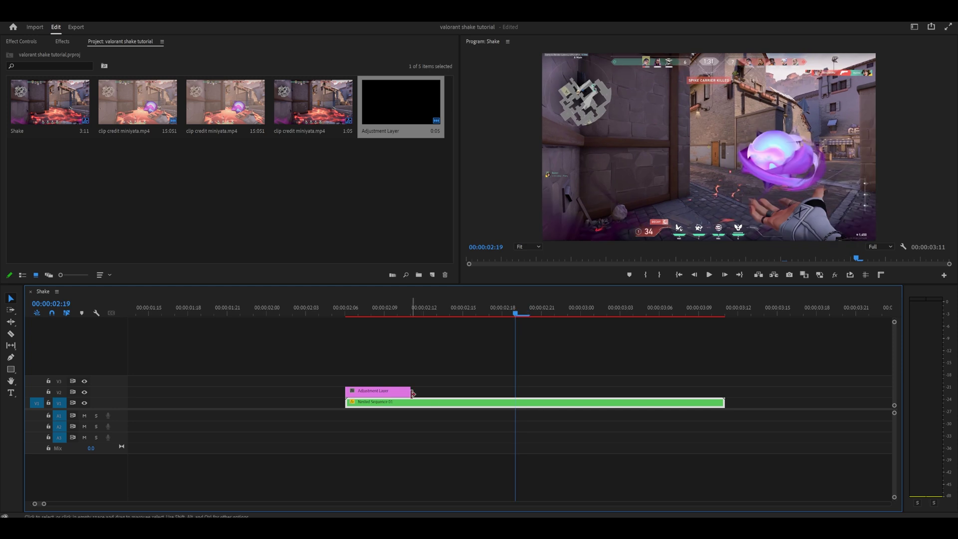
pyautogui.moveTo(411, 392); pyautogui.dragTo(516, 392)
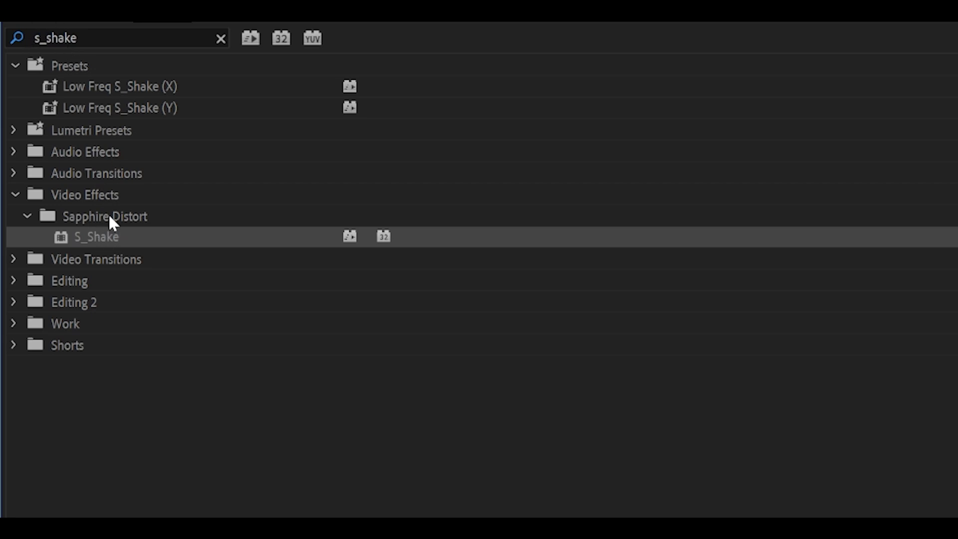
# Drag Sapphire S_Shake onto the Adjustment Layer clip on V2
pyautogui.moveTo(88, 236); pyautogui.dragTo(80, 236)
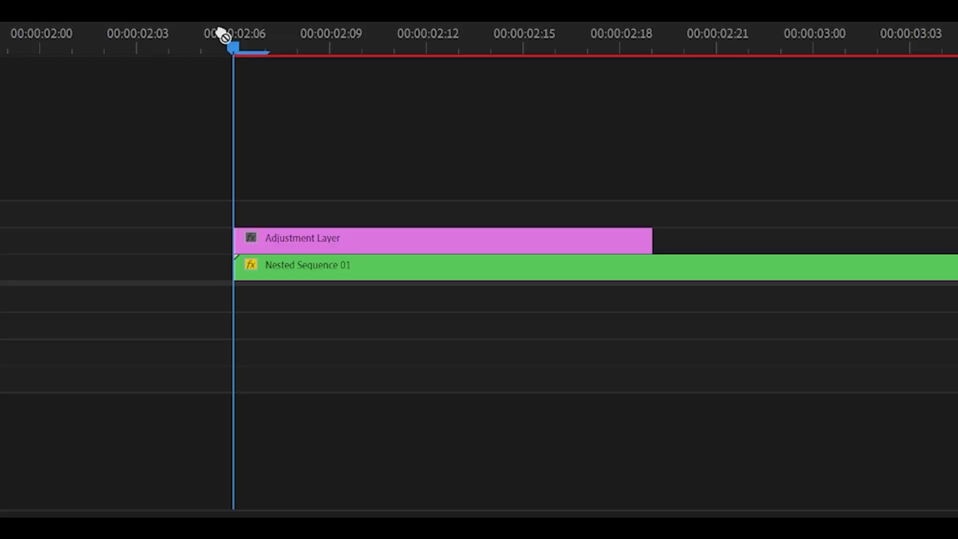
pyautogui.moveTo(218, 34); pyautogui.dragTo(324, 237)
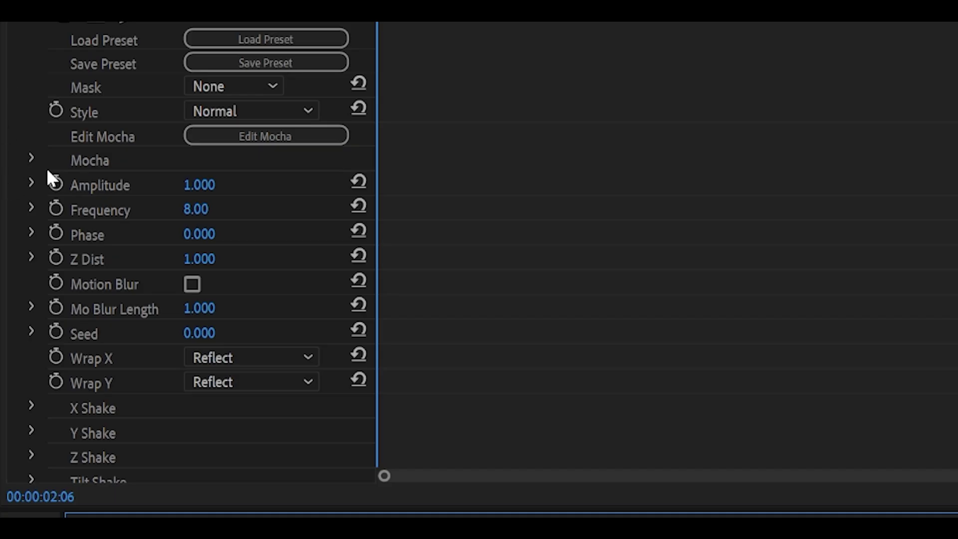
# Keyframe S_Shake Amplitude at 0 at 02:06 and 1 at 02:08
pyautogui.click(56, 184)
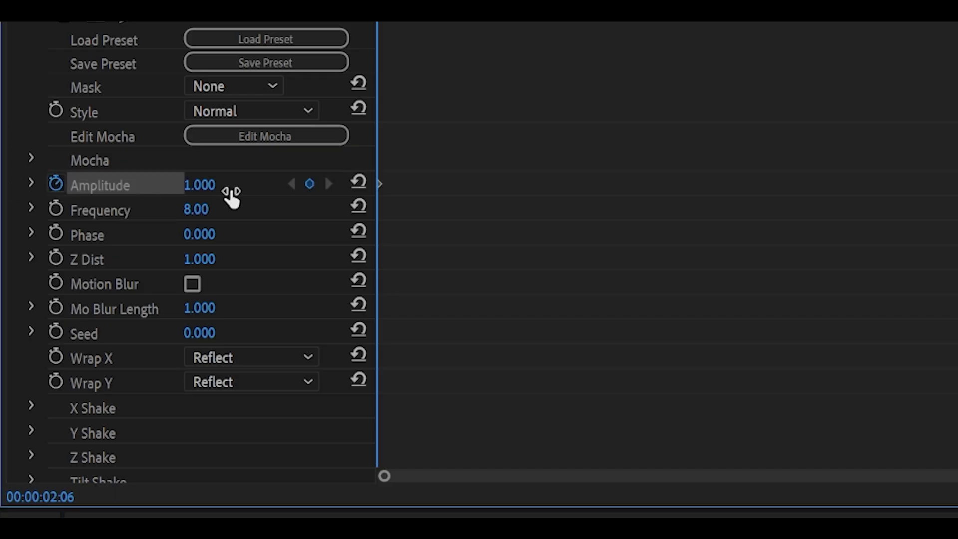
pyautogui.click(215, 182)
pyautogui.write('0')
pyautogui.press('Return')
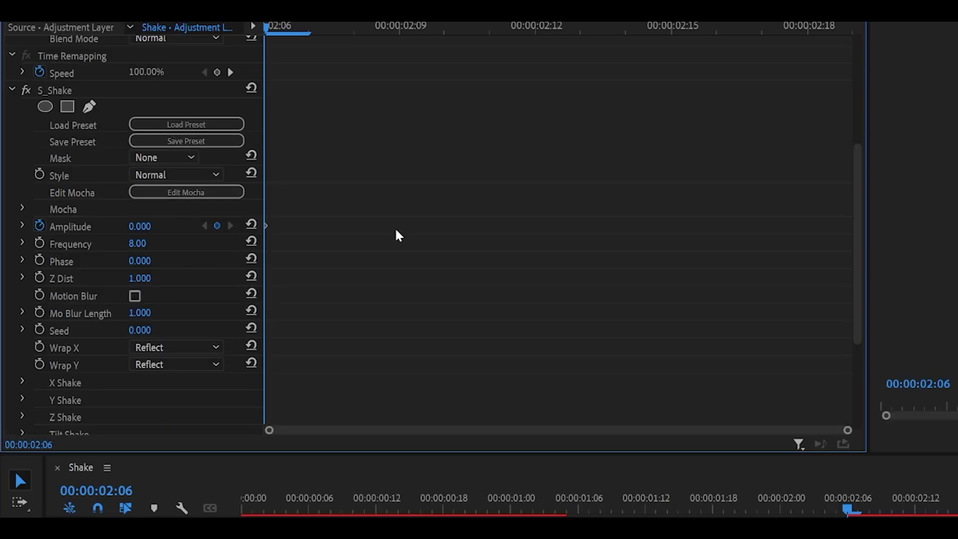
pyautogui.press('Right')
pyautogui.press('Right')
pyautogui.scroll(-2, 398, 235)
pyautogui.press('Tab')
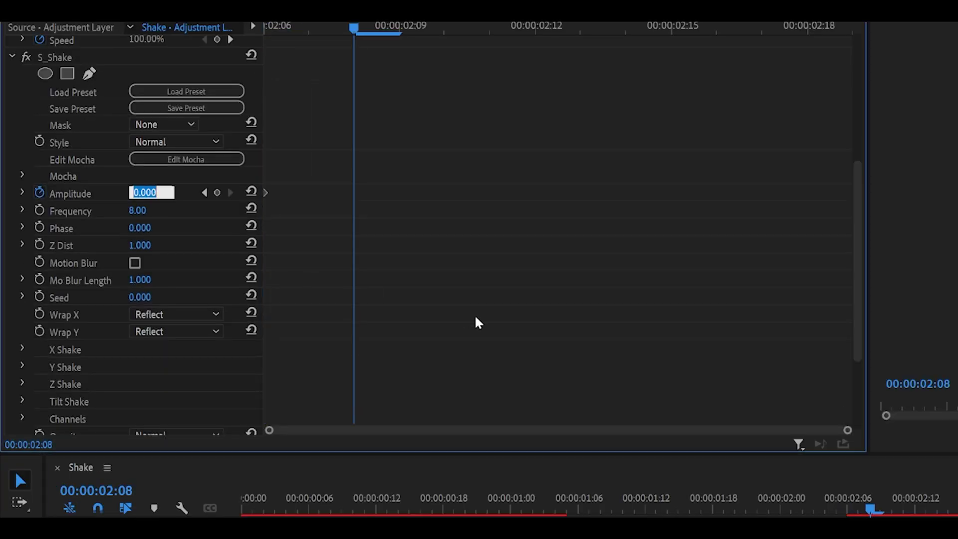
pyautogui.write('1')
pyautogui.press('Return')
# Ease the Amplitude rise out of the 02:06 keyframe in the velocity graph
pyautogui.moveTo(350, 29); pyautogui.dragTo(264, 40)
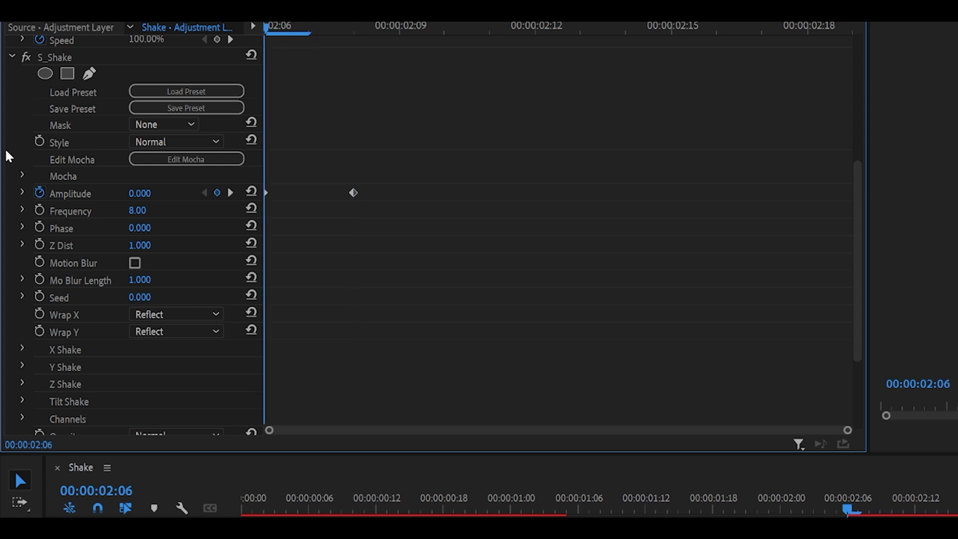
pyautogui.click(22, 193)
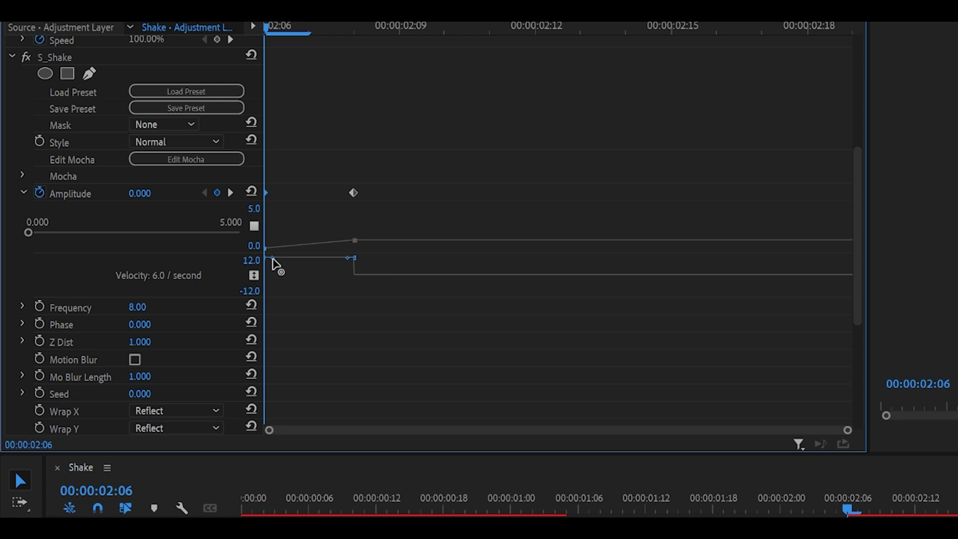
pyautogui.moveTo(273, 259); pyautogui.dragTo(401, 281)
# Preview the shake, then key Amplitude at 0 at 02:18
pyautogui.press('space')
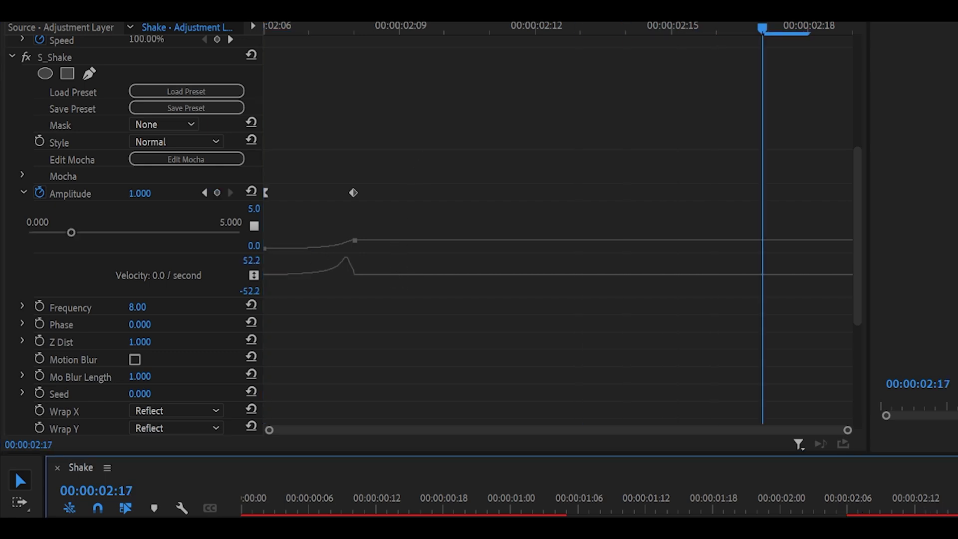
pyautogui.click(162, 193)
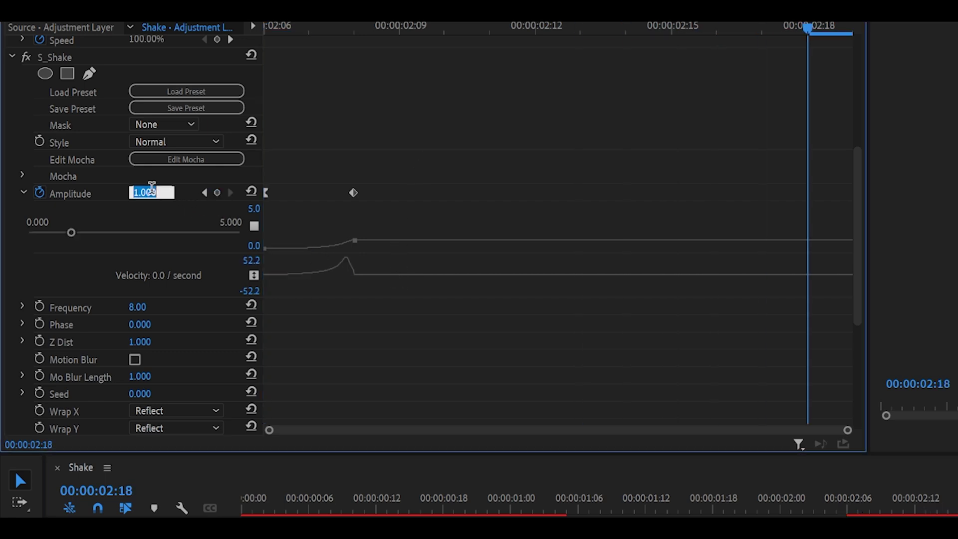
pyautogui.write('0')
pyautogui.press('Return')
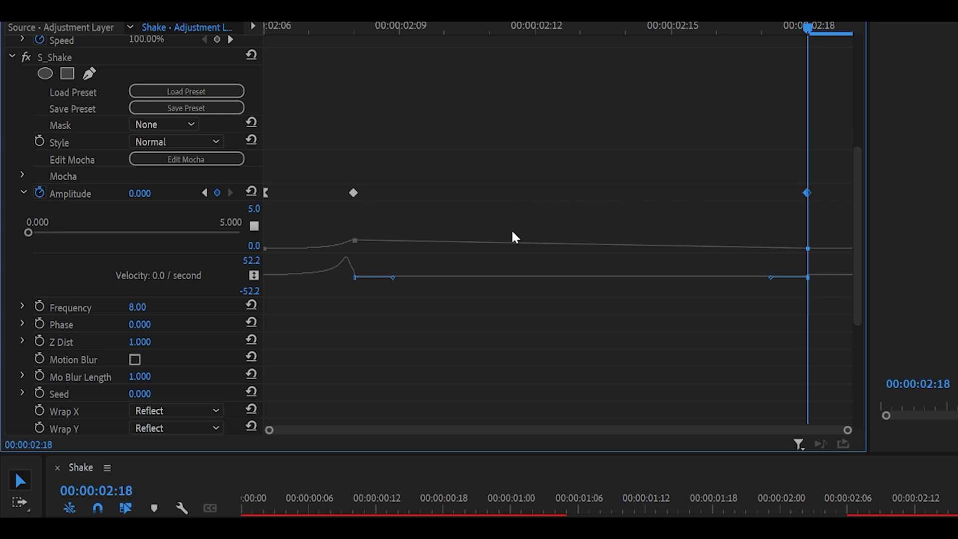
# Cut the first Amplitude keyframe and ease the fall into the 02:18 keyframe
pyautogui.click(266, 193)
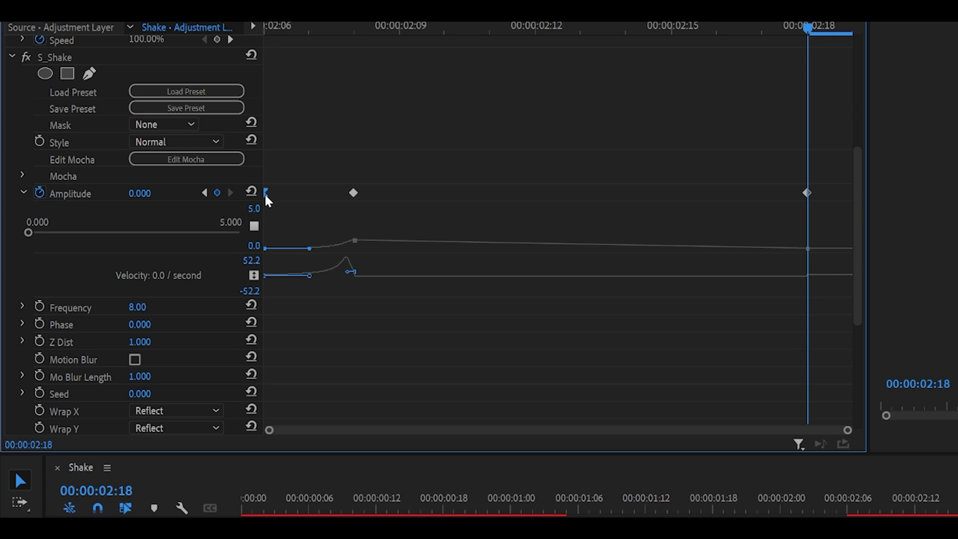
pyautogui.rightClick(266, 196)
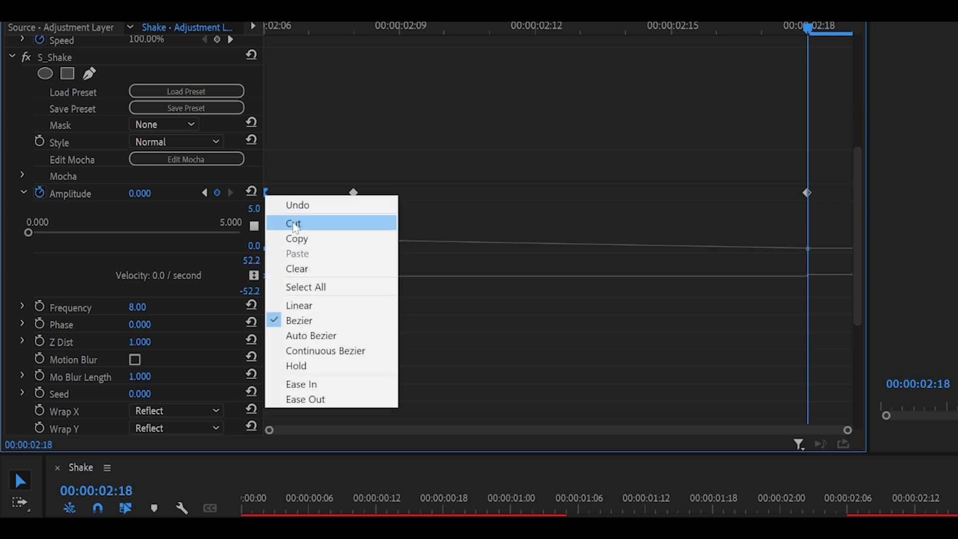
pyautogui.click(298, 222)
pyautogui.click(806, 194)
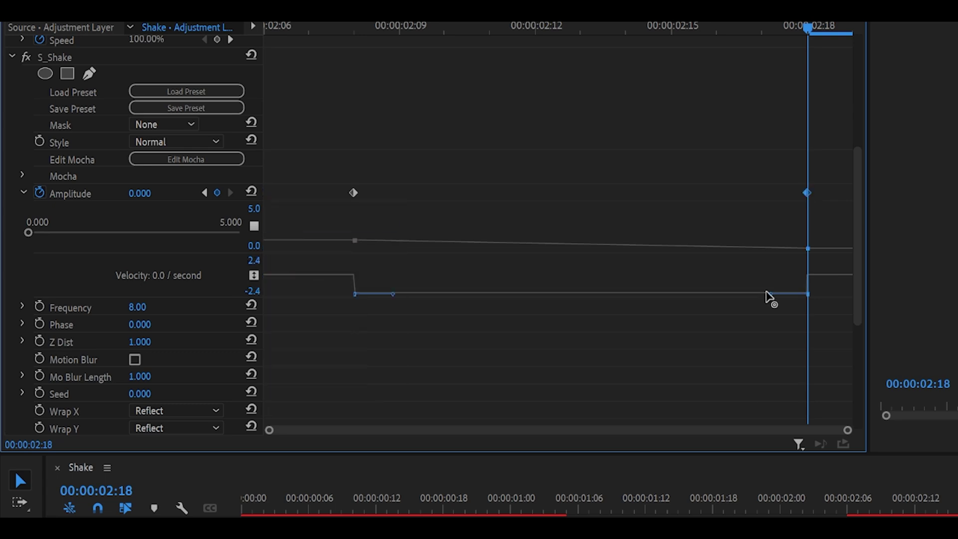
pyautogui.moveTo(769, 291); pyautogui.dragTo(500, 273)
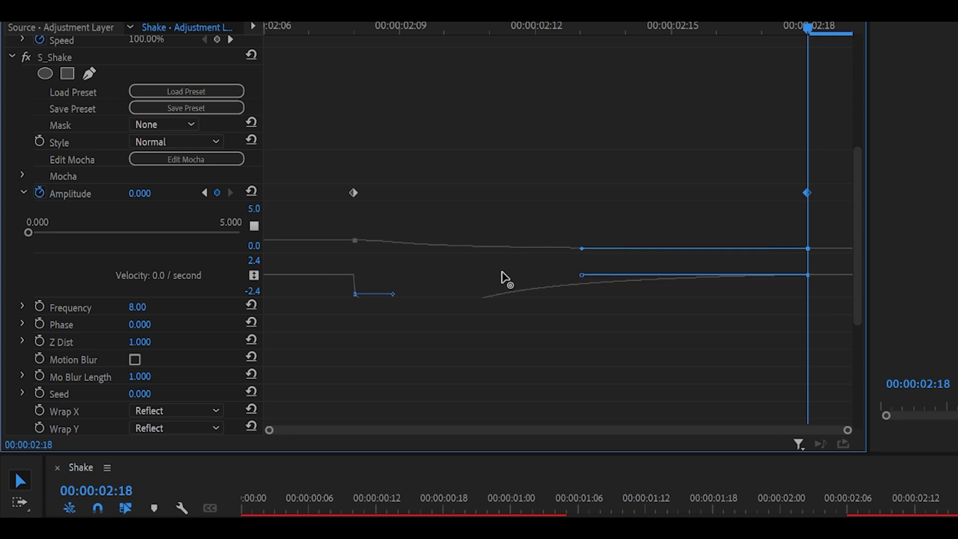
# Paste the cut Amplitude keyframe back at 02:06
pyautogui.click(594, 94)
pyautogui.moveTo(578, 30); pyautogui.dragTo(234, 28)
pyautogui.rightClick(448, 116)
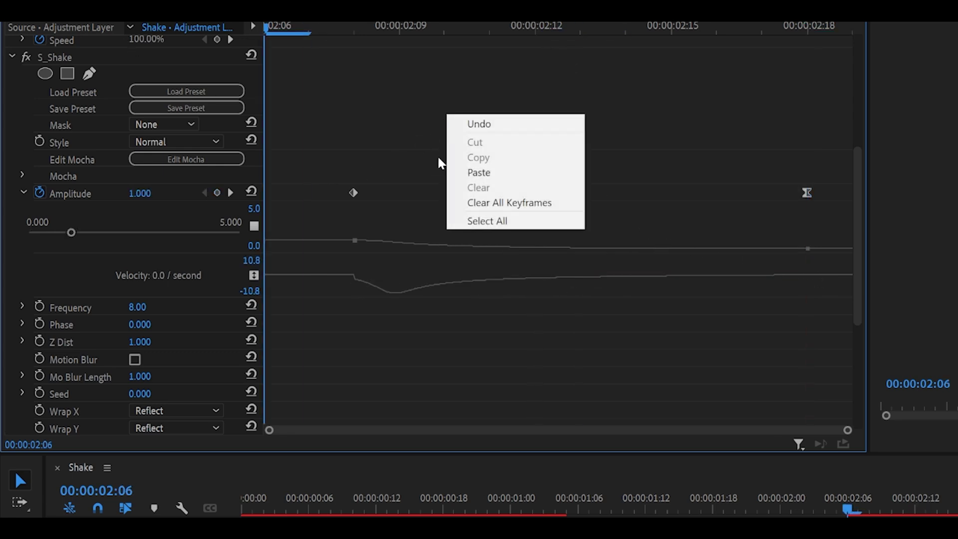
pyautogui.click(474, 173)
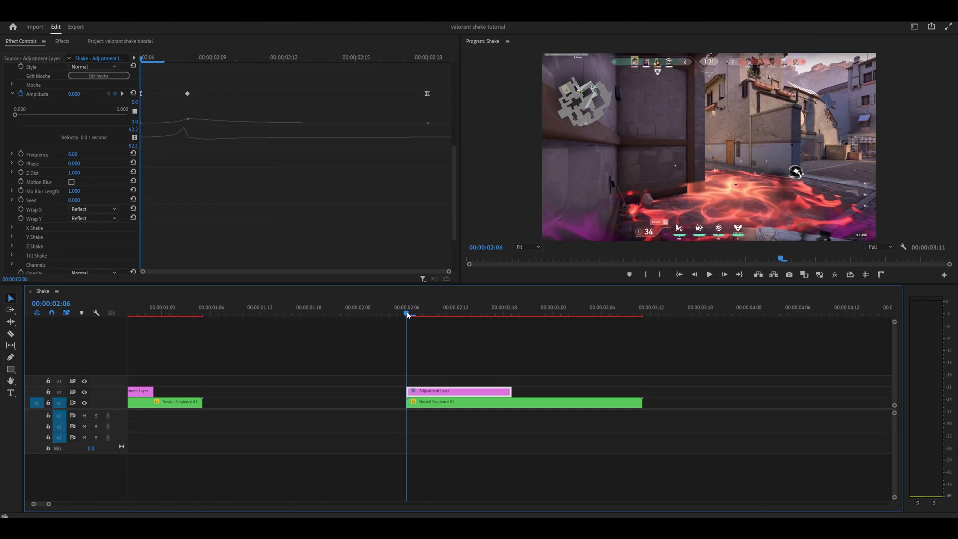
# Set the S_Shake Frequency to 4
pyautogui.moveTo(407, 315)
pyautogui.mouseDown()
pyautogui.moveTo(470, 315)
pyautogui.moveTo(407, 315)
pyautogui.mouseUp()
pyautogui.scroll(-2, 329, 188)
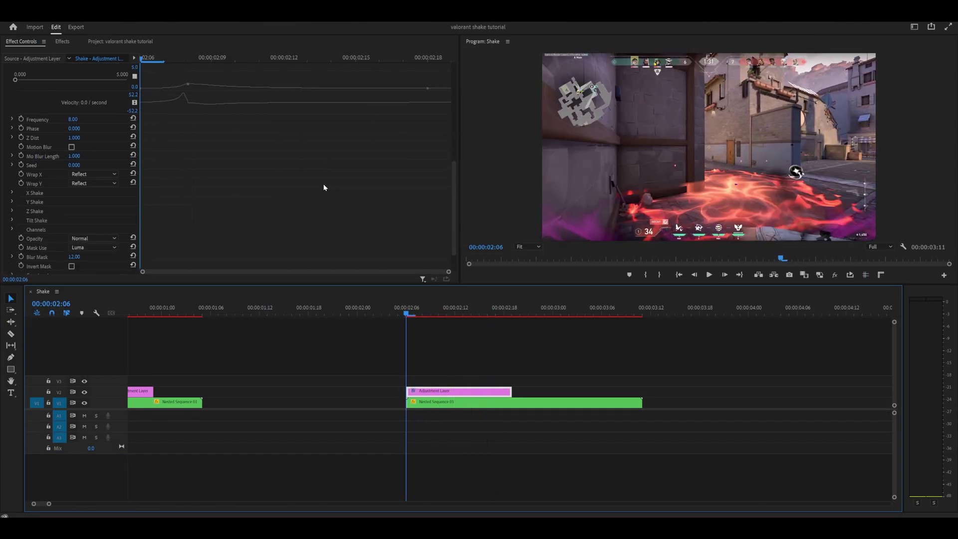
pyautogui.scroll(3, 320, 187)
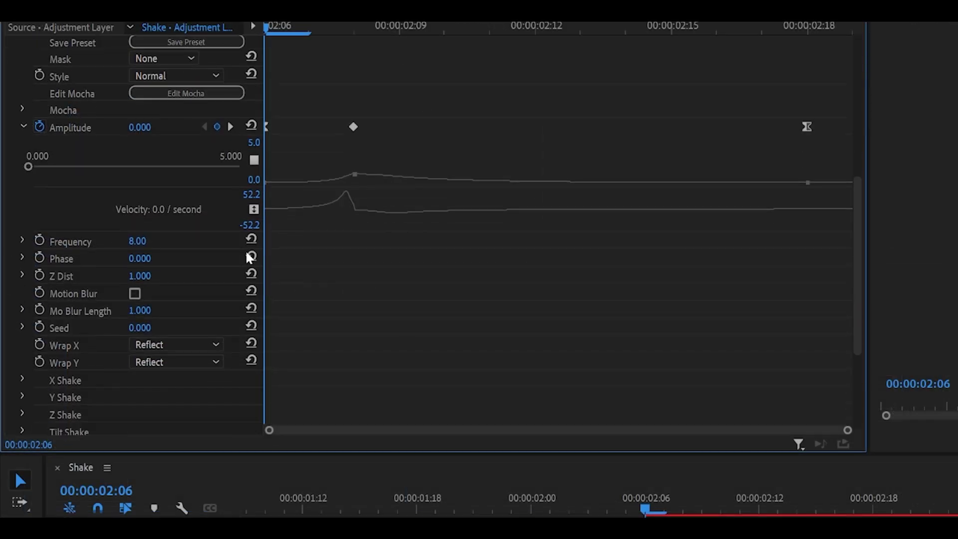
pyautogui.click(143, 241)
pyautogui.write('4')
pyautogui.press('Return')
# Turn on S_Shake Motion Blur with a Mo Blur Length of 0.250
pyautogui.scroll(-1, 147, 282)
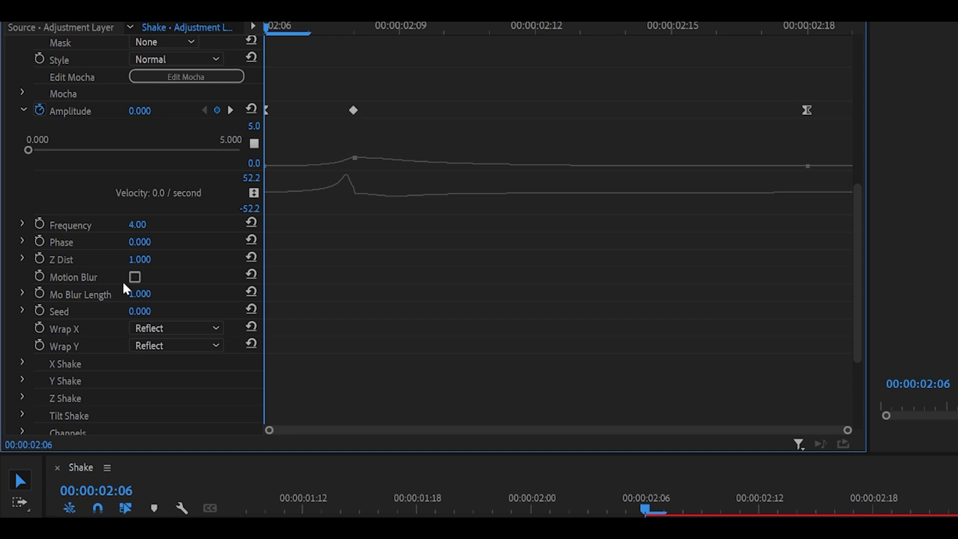
pyautogui.click(133, 278)
pyautogui.click(145, 294)
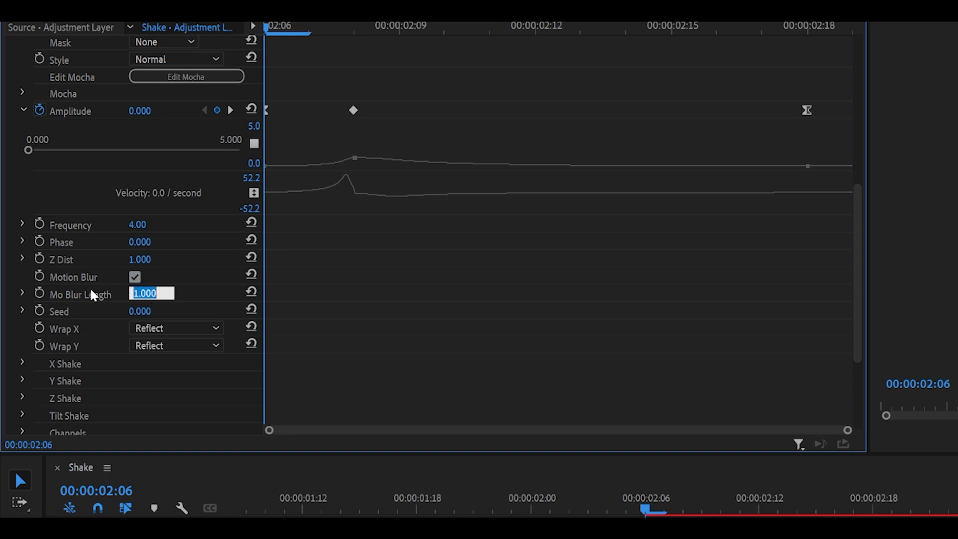
pyautogui.write('0.25')
pyautogui.press('Return')
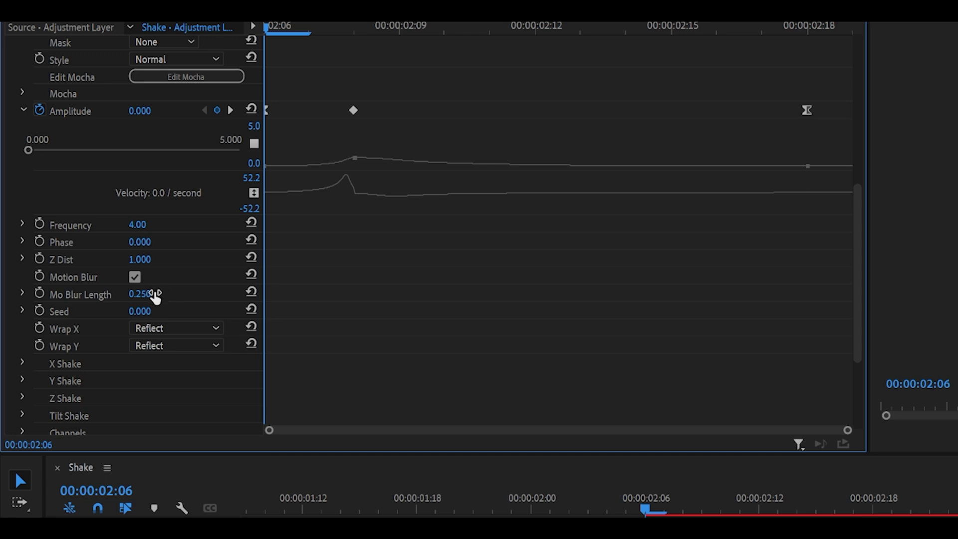
pyautogui.click(354, 28)
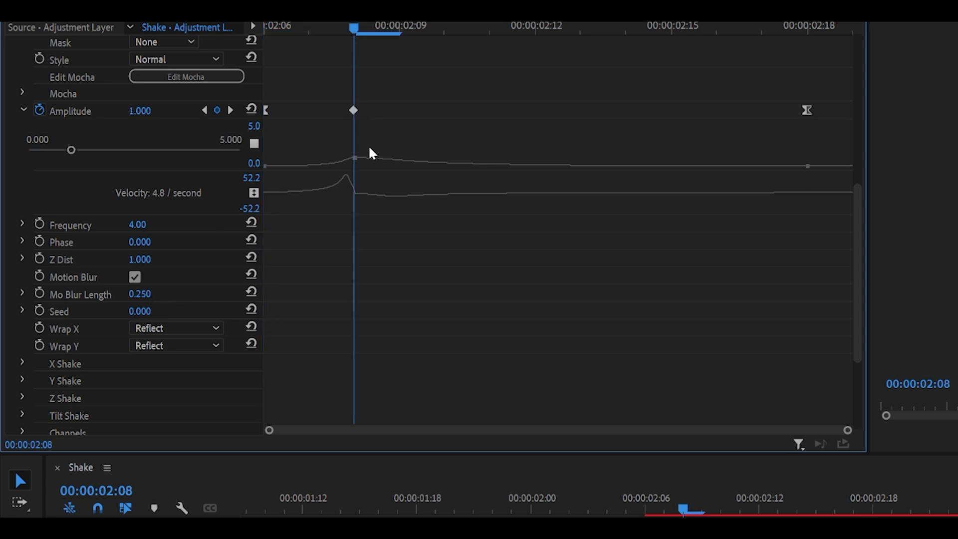
pyautogui.scroll(-3, 215, 221)
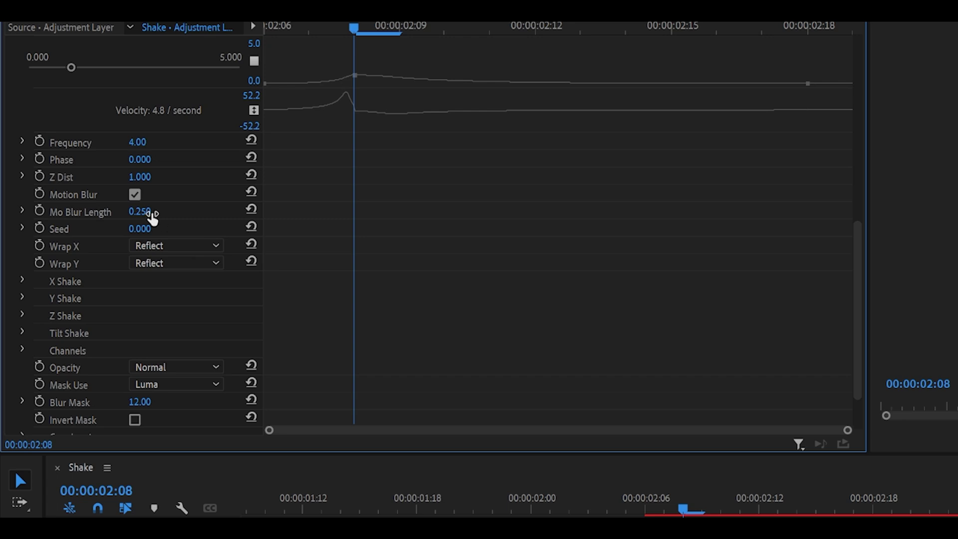
pyautogui.scroll(-2, 164, 219)
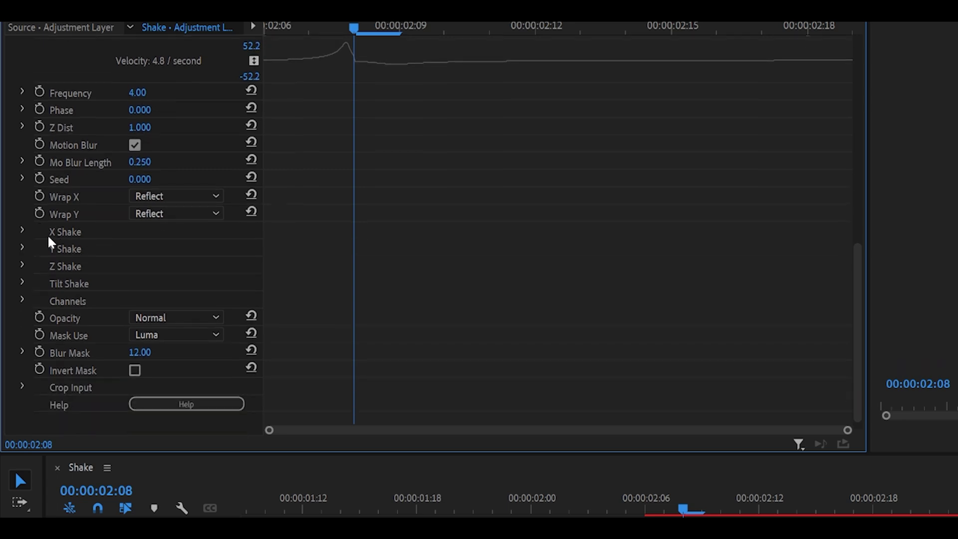
# Under X Shake, set X Rand Amp 0, X Wave Amp 25 and X Wave Freq 1.5
pyautogui.click(23, 231)
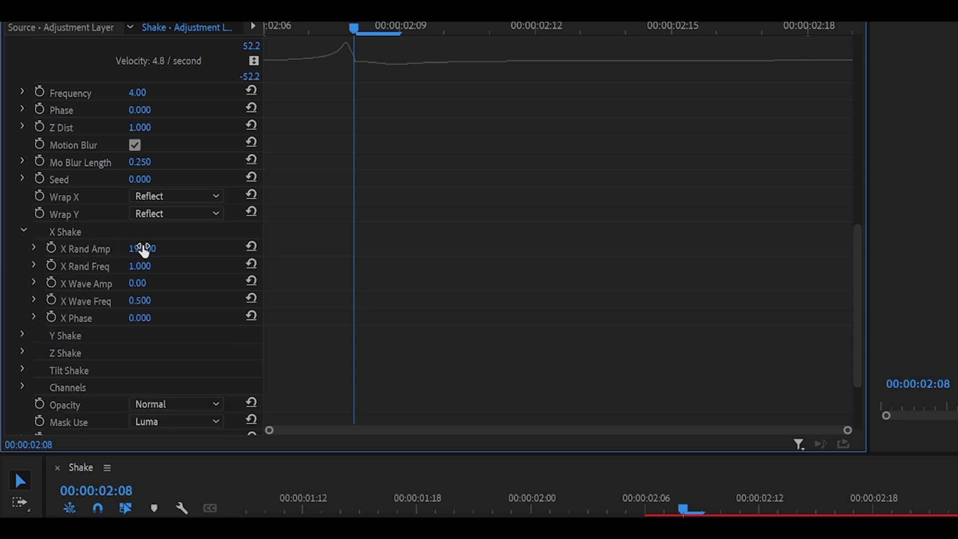
pyautogui.click(142, 250)
pyautogui.write('0')
pyautogui.press('Return')
pyautogui.scroll(-1, 87, 272)
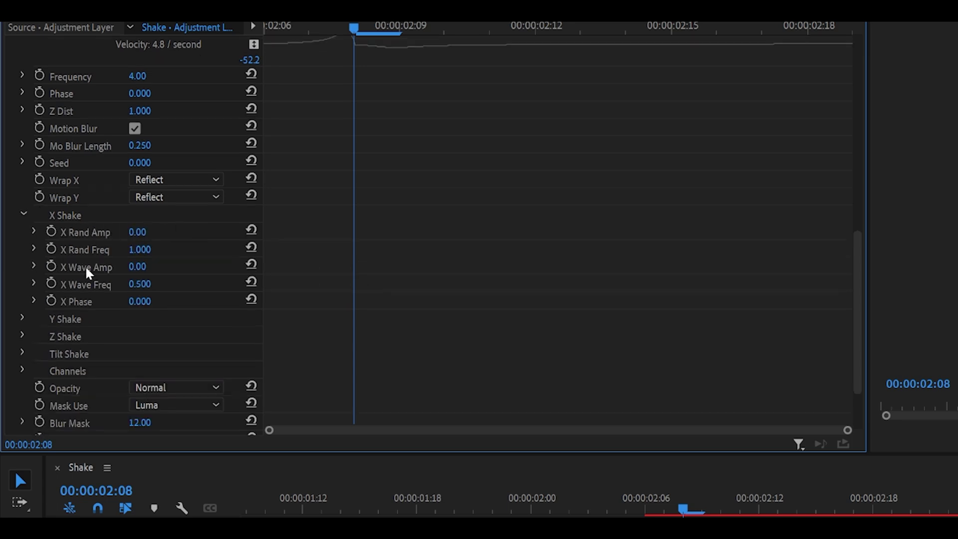
pyautogui.click(103, 268)
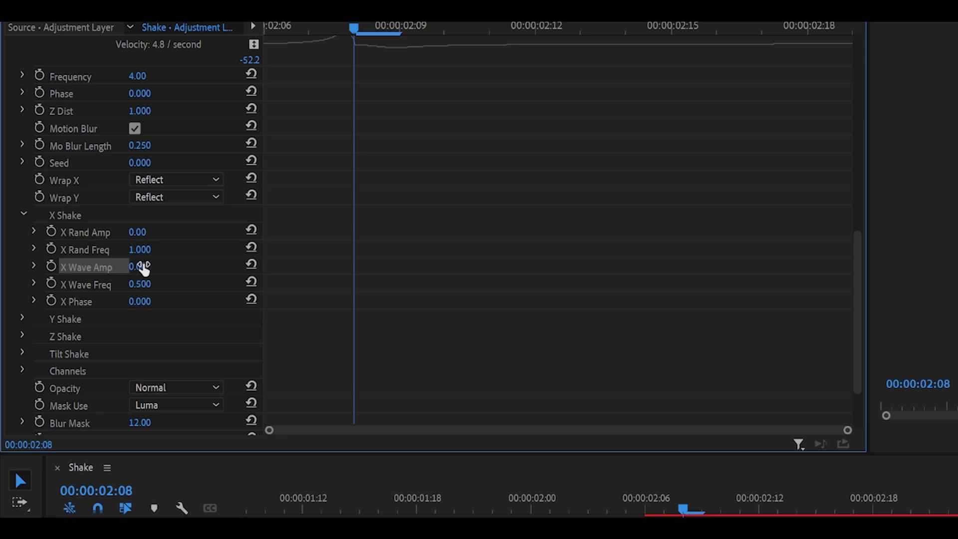
pyautogui.write('25')
pyautogui.press('Return')
pyautogui.scroll(-1, 100, 274)
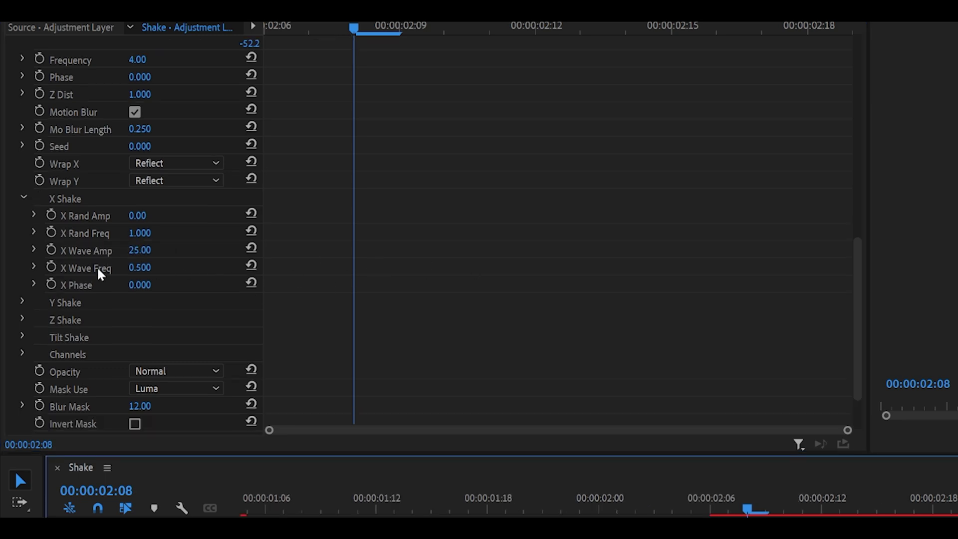
pyautogui.click(138, 267)
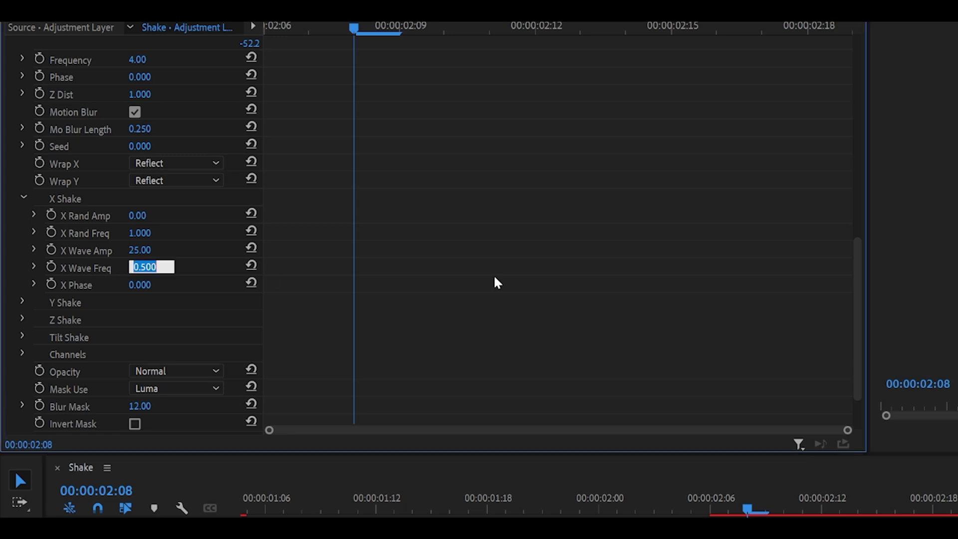
pyautogui.write('1.5')
pyautogui.press('Return')
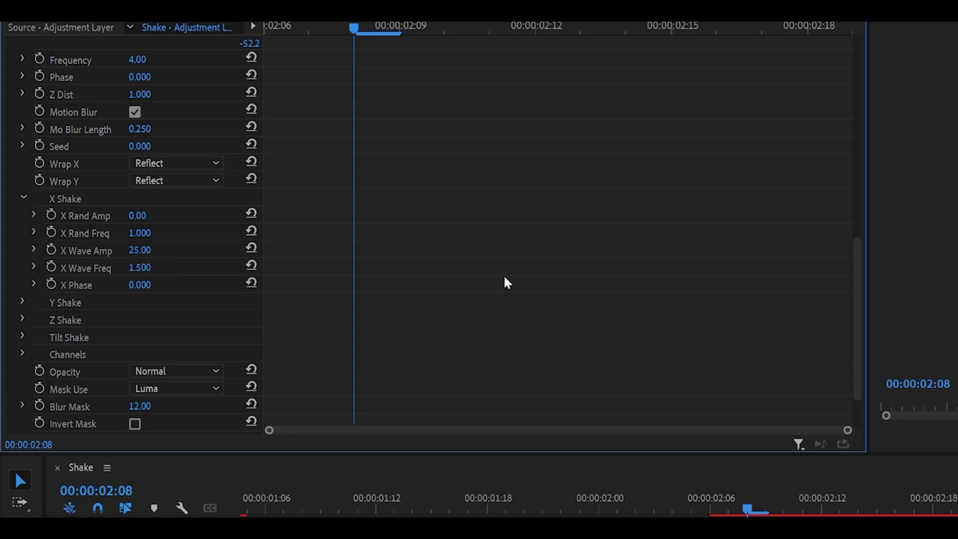
# Under Y Shake, set Y Rand Amp to 0 and Y Wave Amp to 75
pyautogui.scroll(-2, 44, 257)
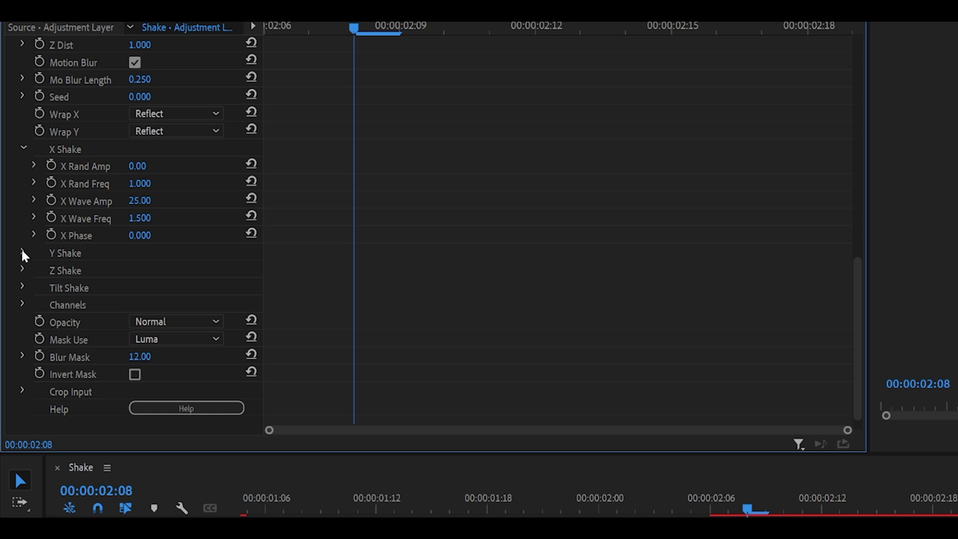
pyautogui.click(23, 252)
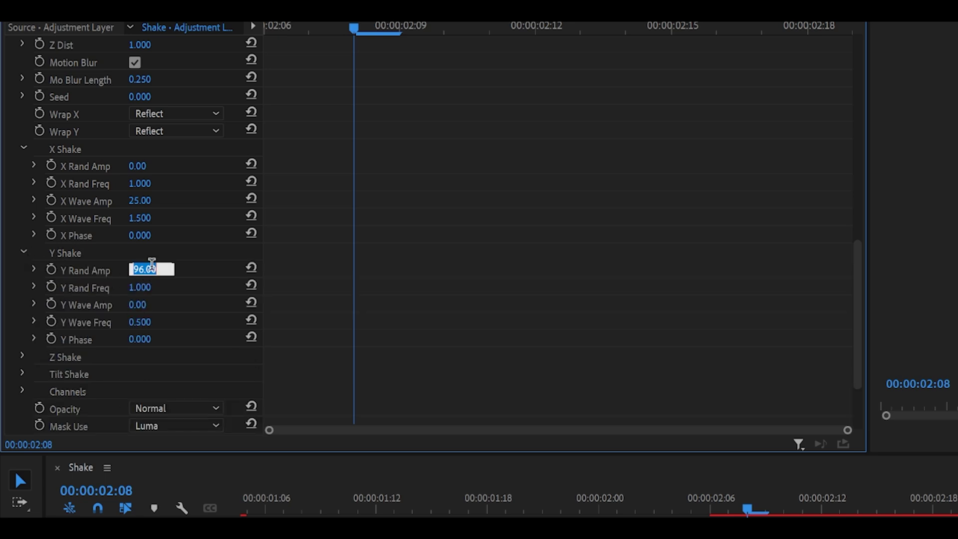
pyautogui.write('0')
pyautogui.press('Return')
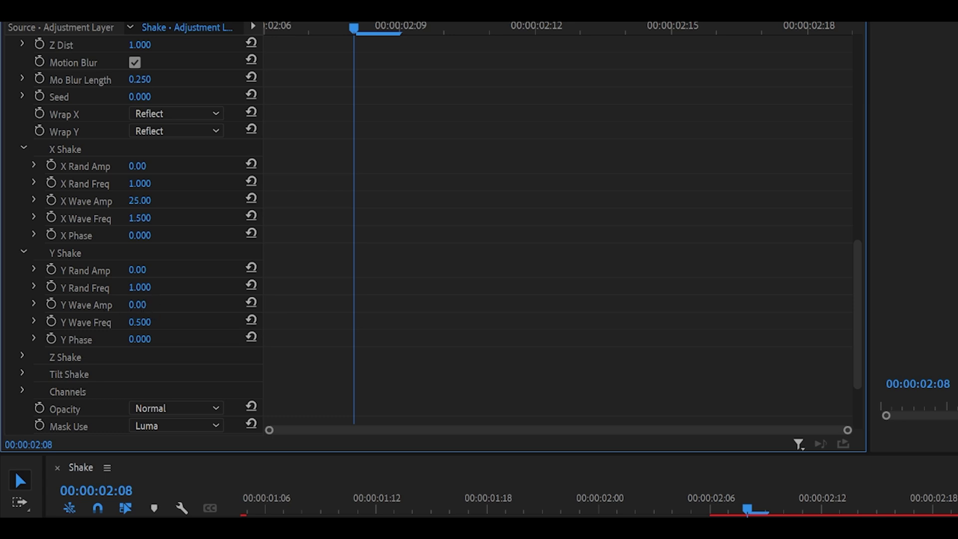
pyautogui.click(150, 305)
pyautogui.write('75')
pyautogui.press('Return')
pyautogui.click(158, 200)
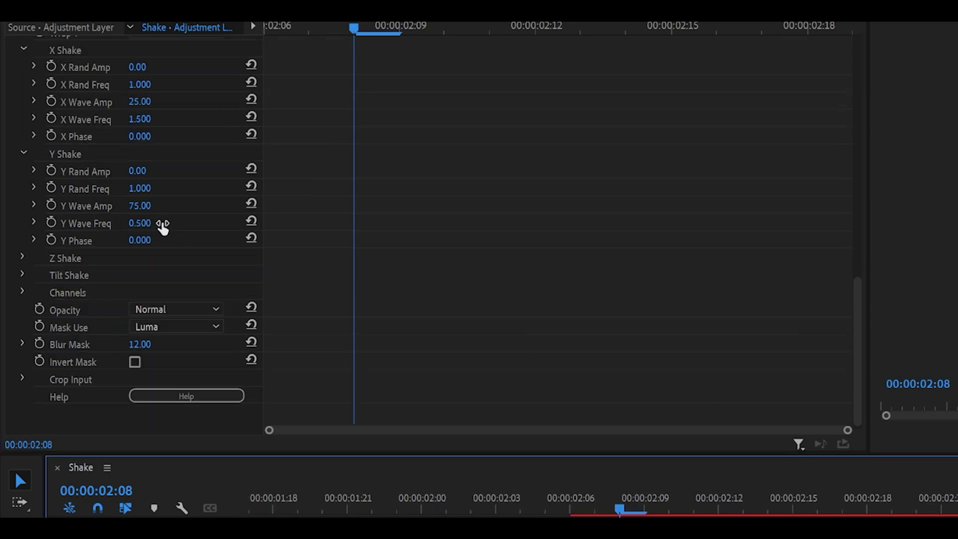
# Set the S_Shake Z Wave Amp to 15 under Z Shake
pyautogui.click(23, 258)
pyautogui.scroll(-2, 343, 283)
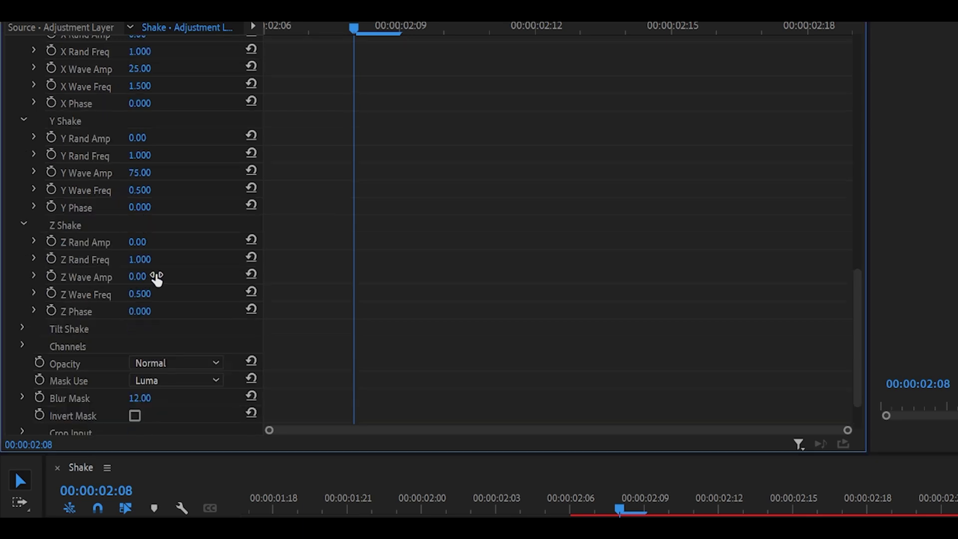
pyautogui.click(149, 277)
pyautogui.write('15')
pyautogui.press('Return')
pyautogui.scroll(-4, 62, 255)
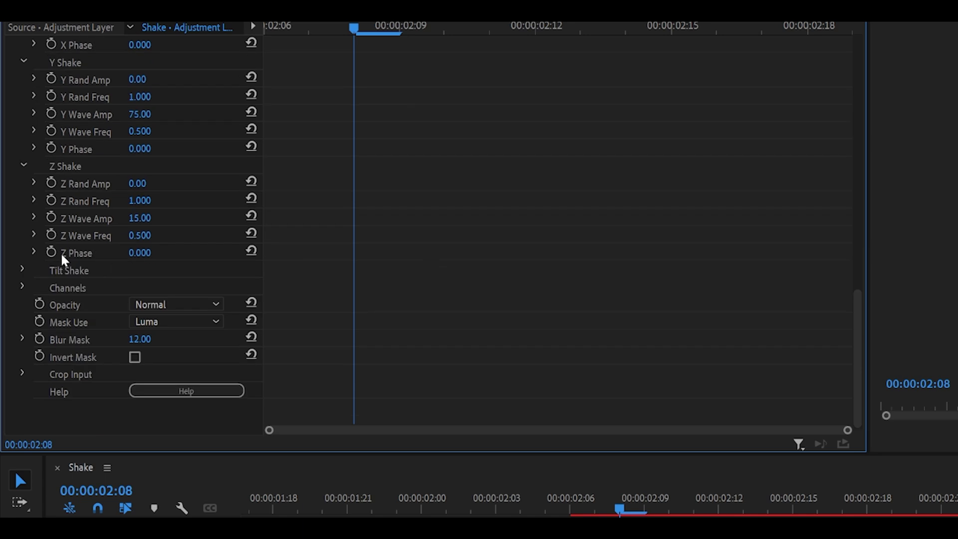
# Set the S_Shake Tilt Wave Amp to 1 under Tilt Shake
pyautogui.click(22, 270)
pyautogui.scroll(-5, 171, 253)
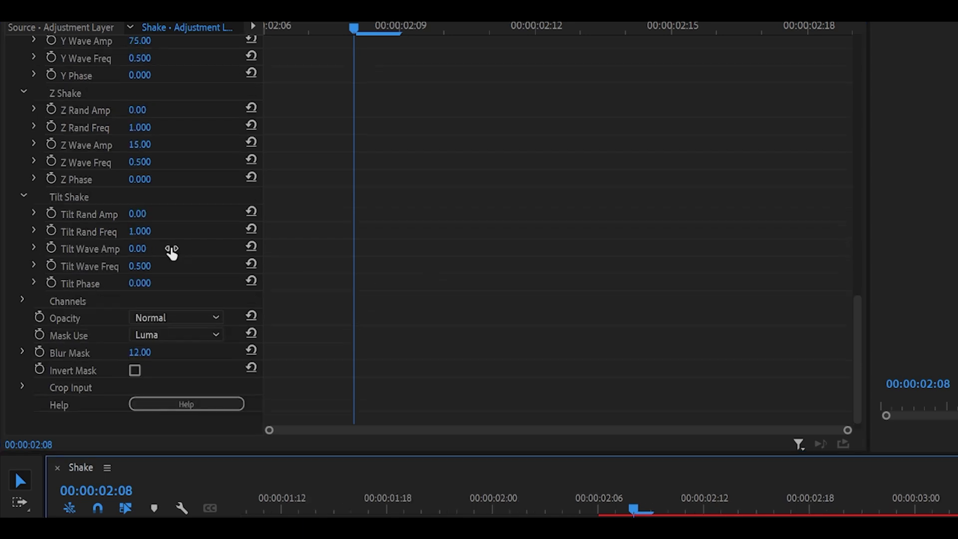
pyautogui.click(573, 297)
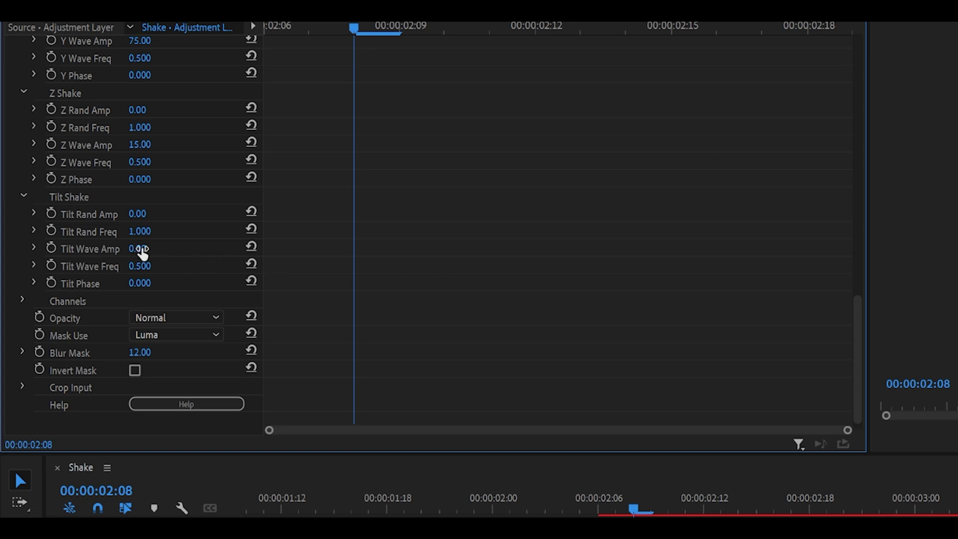
pyautogui.click(140, 248)
pyautogui.write('1')
pyautogui.press('Return')
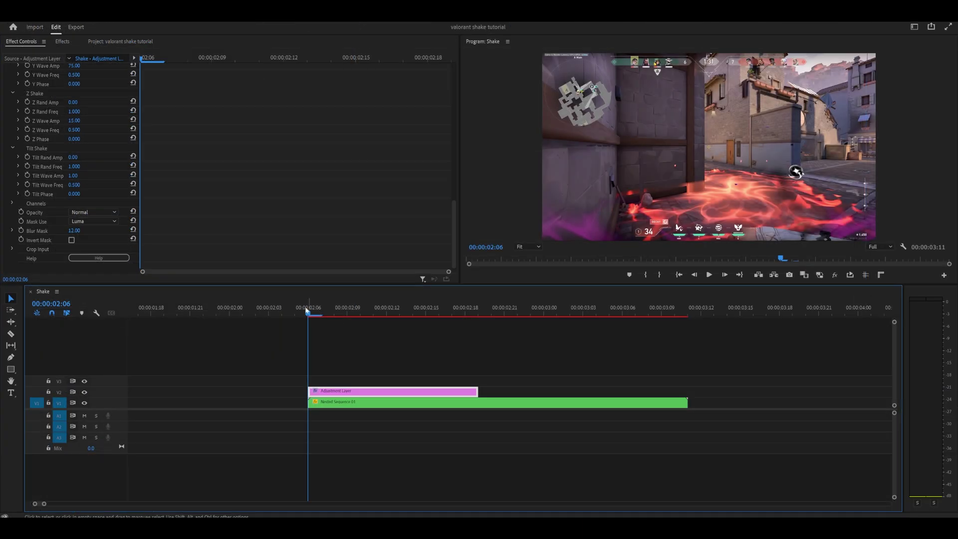
# Play back the shake on Nested Sequence 01 and park the playhead at 02:18
pyautogui.press('space')
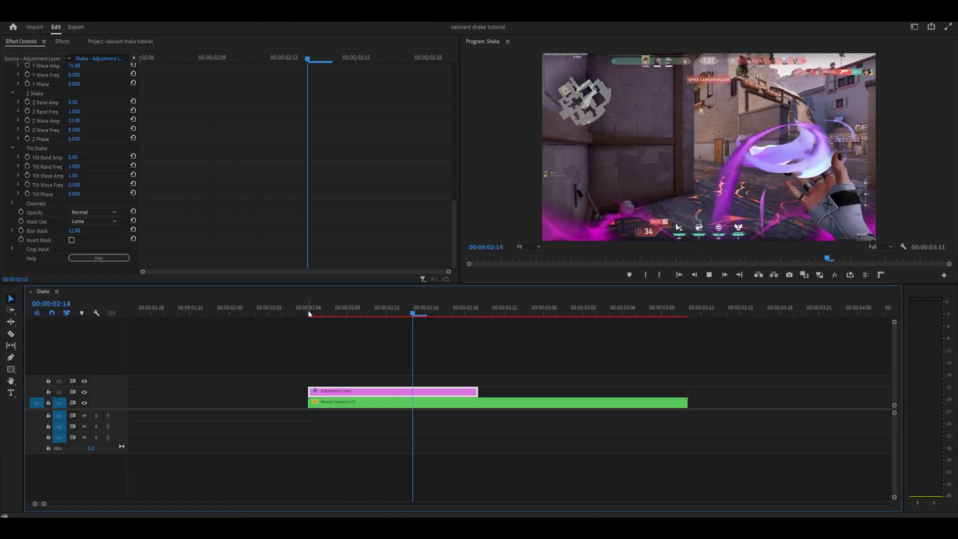
pyautogui.click(306, 310)
pyautogui.press('space')
pyautogui.click(308, 313)
pyautogui.click(474, 314)
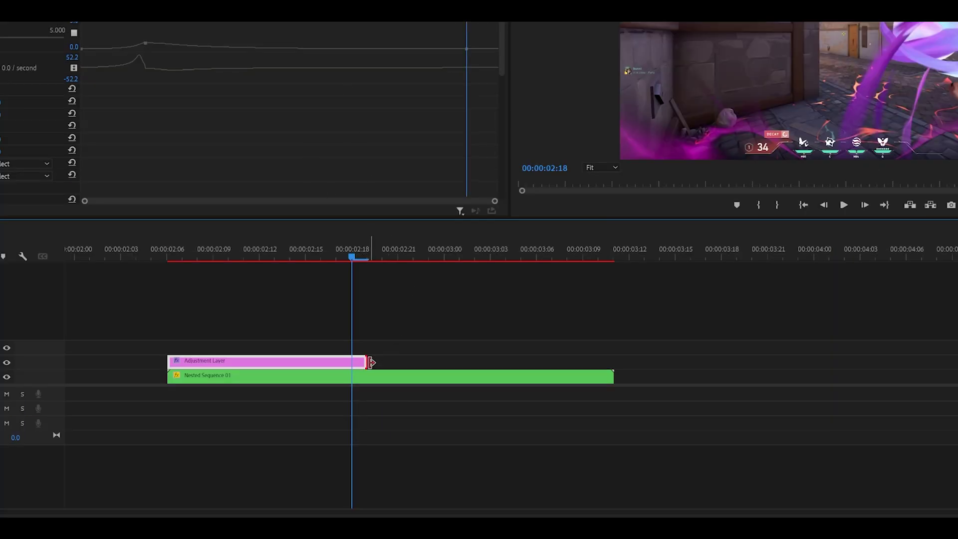
# Extend the V2 Adjustment Layer to the nested clip's end (about 03:12) and scrub to check
pyautogui.moveTo(366, 362); pyautogui.dragTo(613, 356)
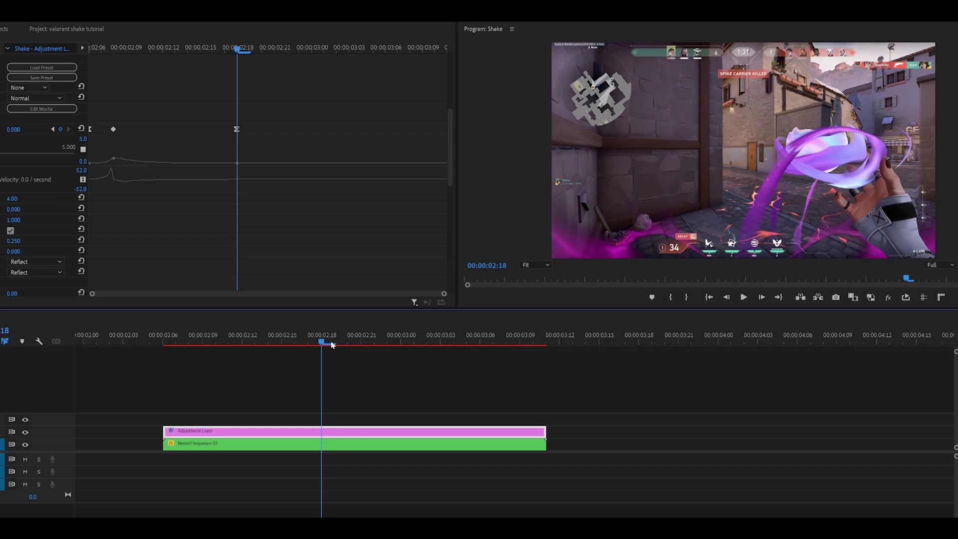
pyautogui.click(372, 259)
pyautogui.moveTo(347, 345); pyautogui.dragTo(406, 343)
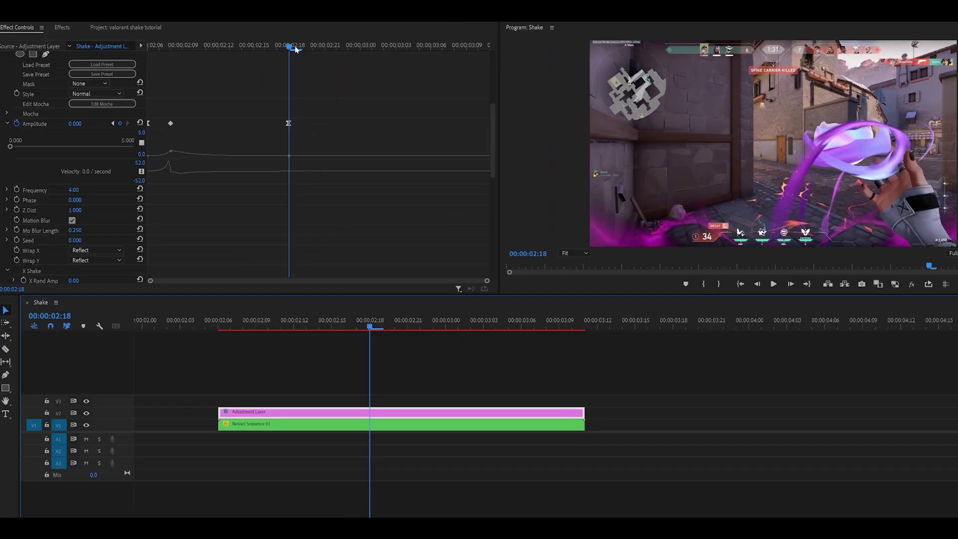
# Keyframe the S_Shake Amplitude at 1 at 02:21
pyautogui.moveTo(291, 47); pyautogui.dragTo(334, 49)
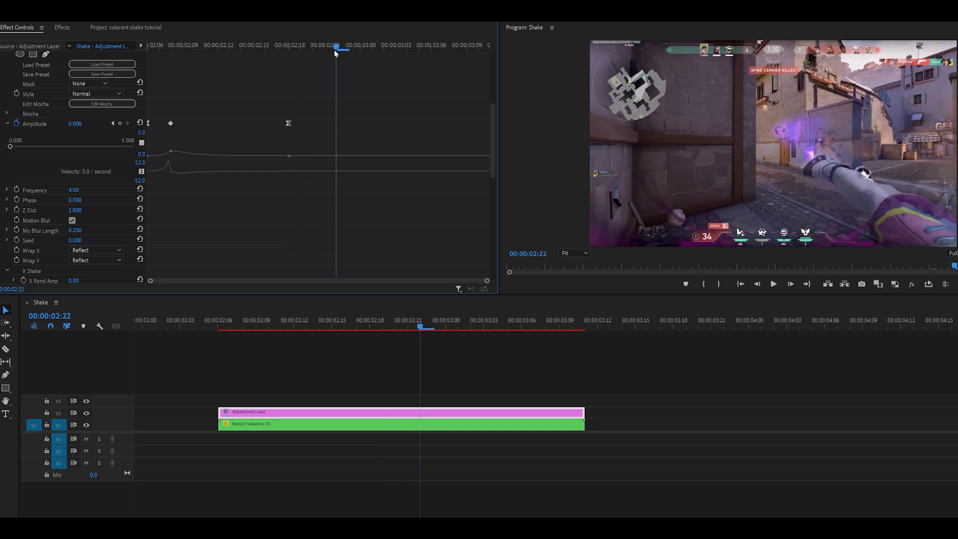
pyautogui.click(75, 123)
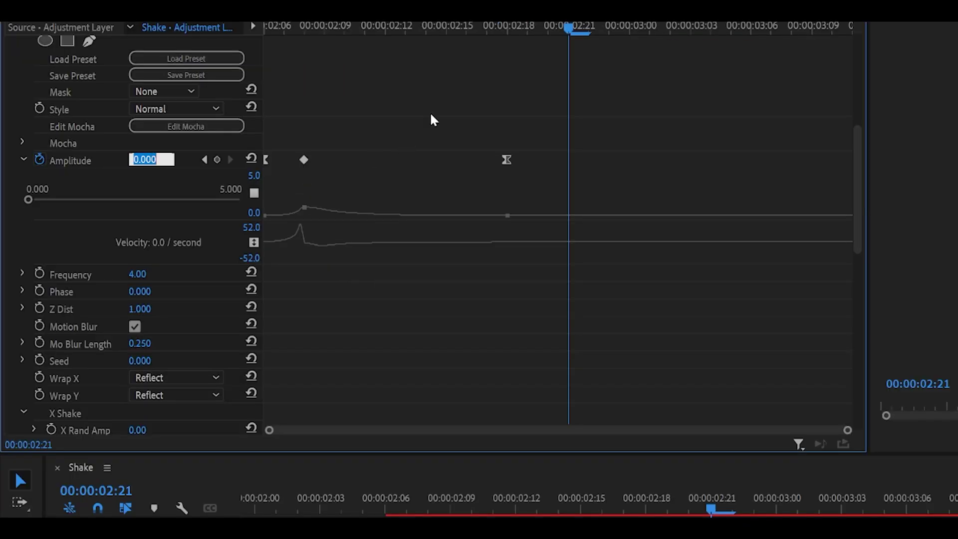
pyautogui.write('1')
pyautogui.press('Return')
pyautogui.scroll(-2, 553, 194)
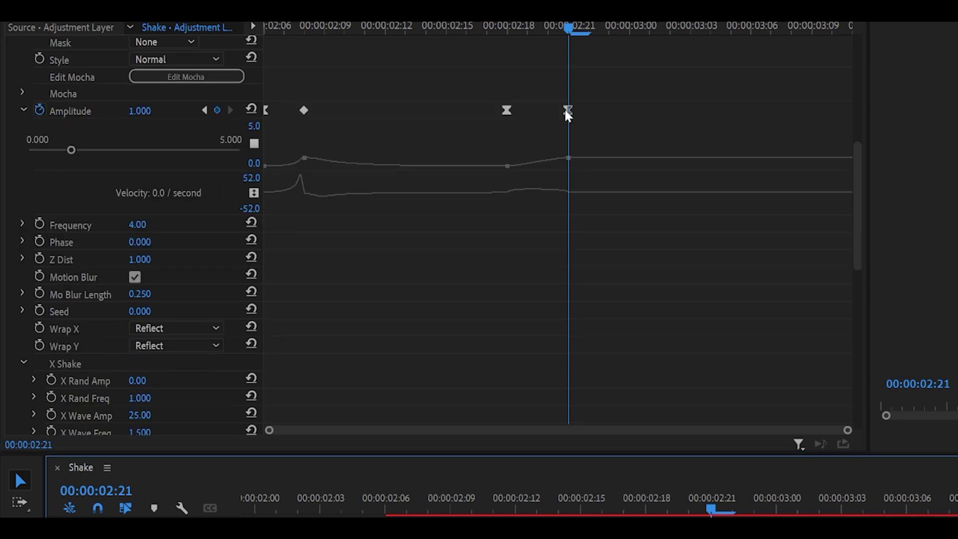
pyautogui.scroll(3, 568, 114)
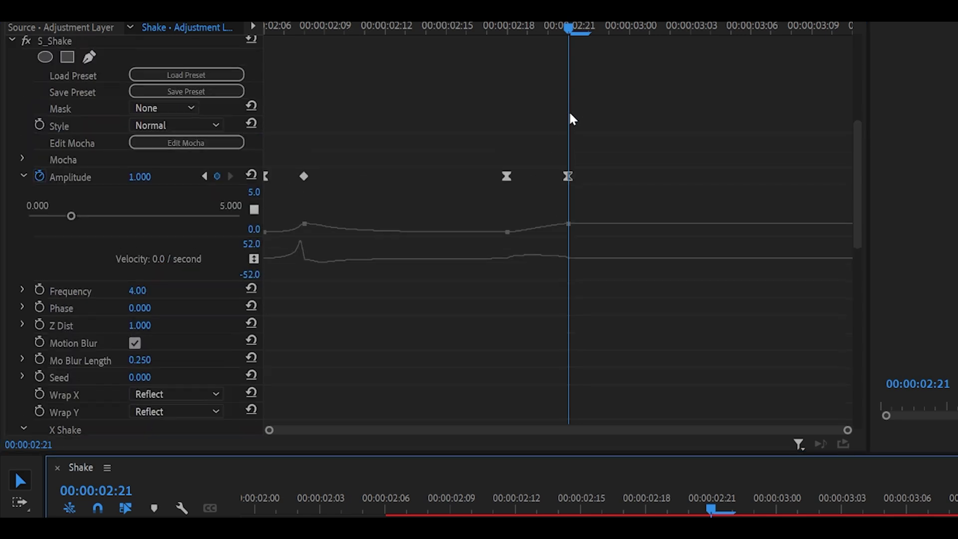
# Steepen the ease into the 02:21 Amplitude keyframe by pulling its Bezier handle down
pyautogui.click(569, 178)
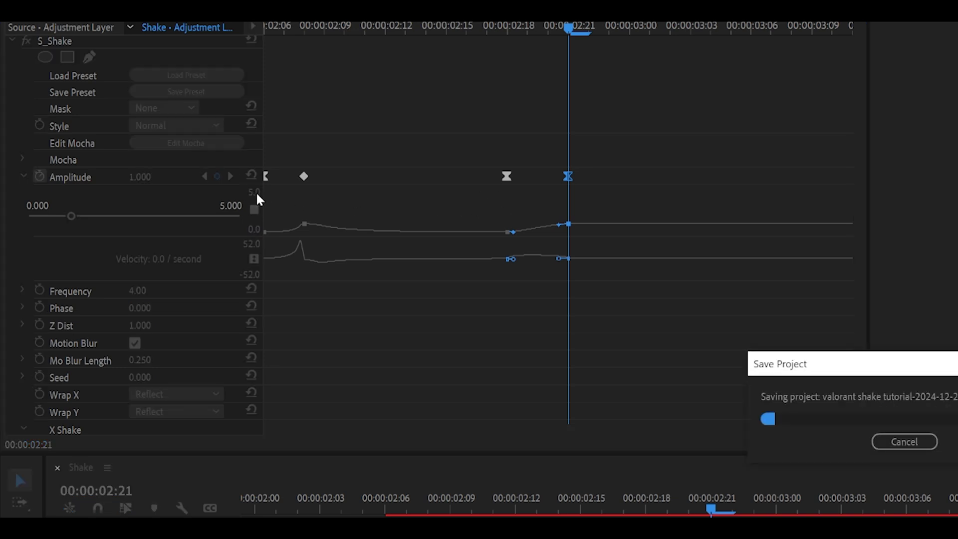
pyautogui.click(425, 100)
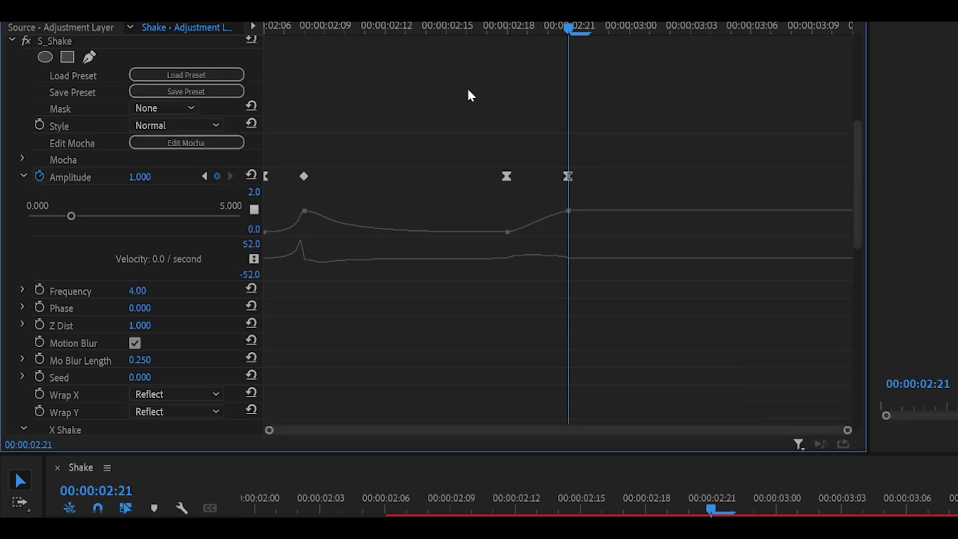
pyautogui.click(568, 176)
pyautogui.moveTo(556, 215); pyautogui.dragTo(563, 225)
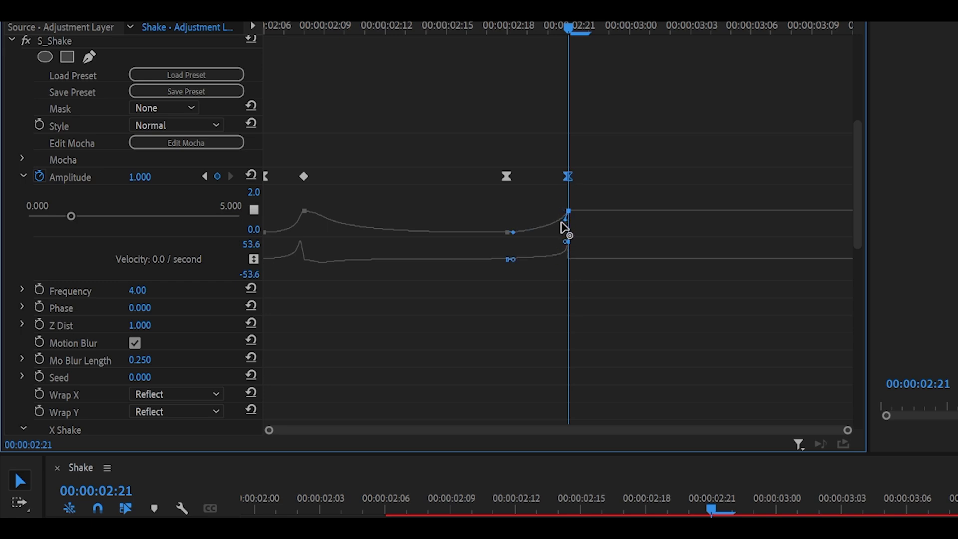
pyautogui.click(543, 225)
# Compare the footage around 03:02 with the V2 adjustment layer's shake hidden and shown
pyautogui.moveTo(399, 315); pyautogui.dragTo(441, 319)
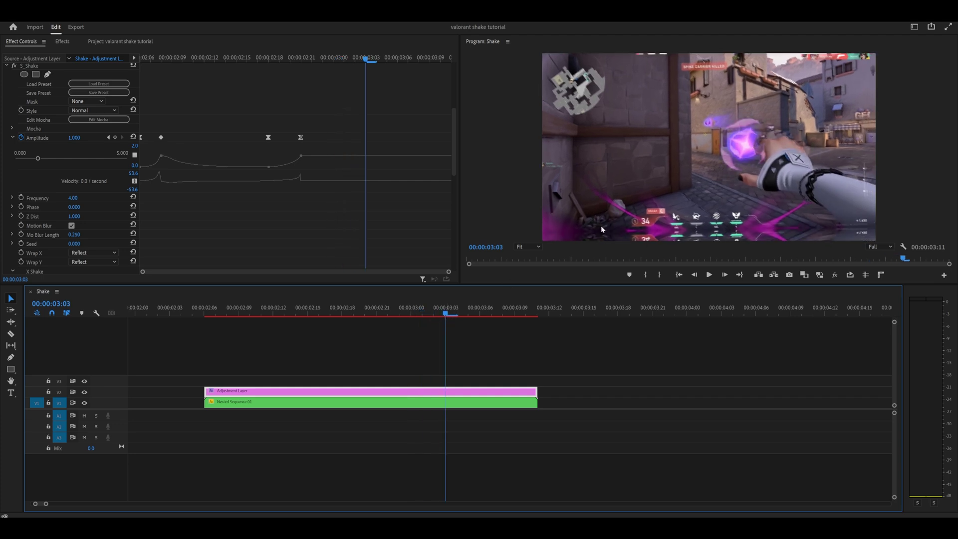
pyautogui.click(85, 393)
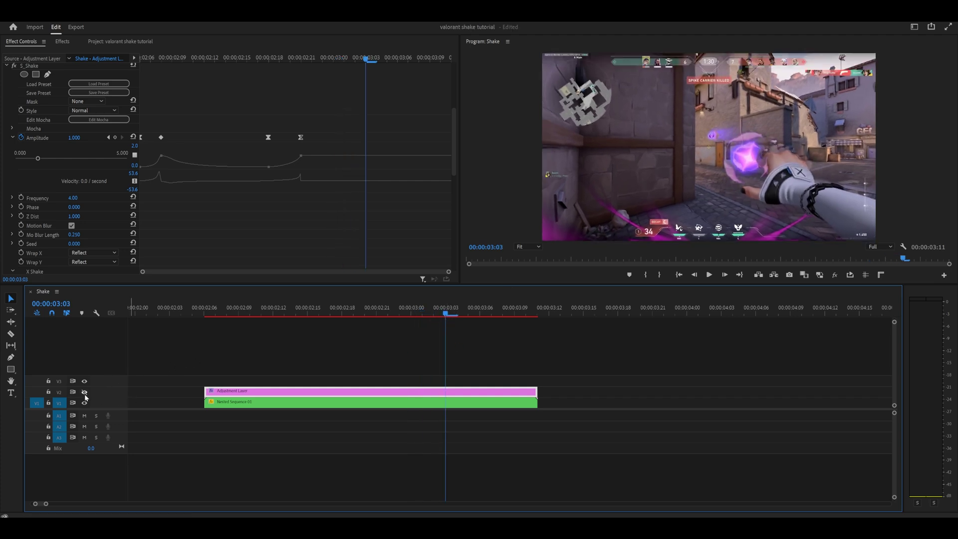
pyautogui.moveTo(426, 309); pyautogui.dragTo(466, 322)
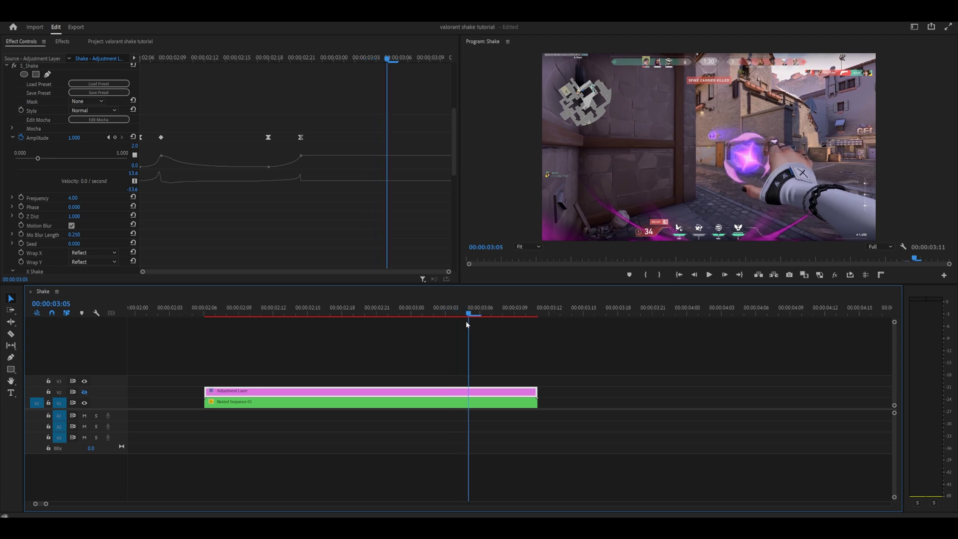
pyautogui.click(85, 392)
# Keyframe Amplitude at 0 at 03:05 and reshape its Bezier ease
pyautogui.click(75, 138)
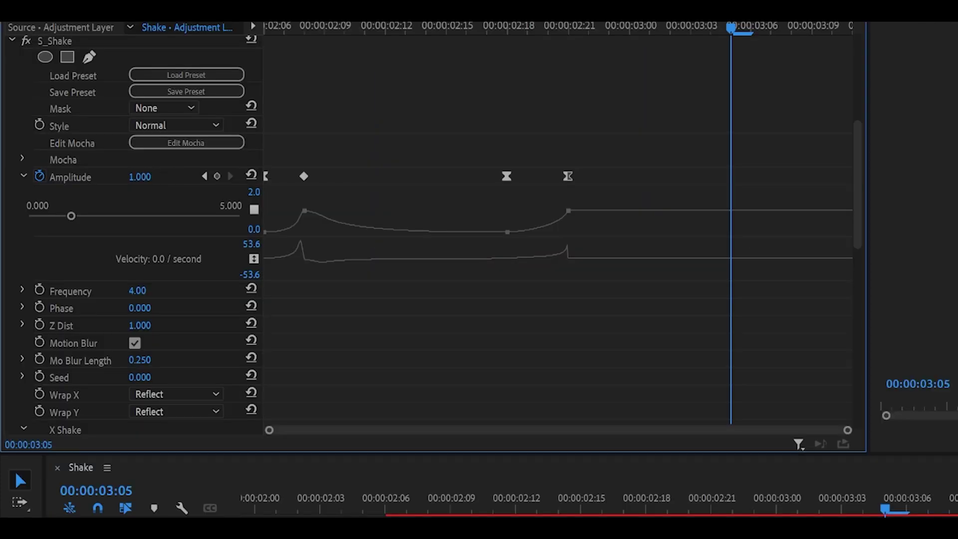
pyautogui.write('0')
pyautogui.press('Return')
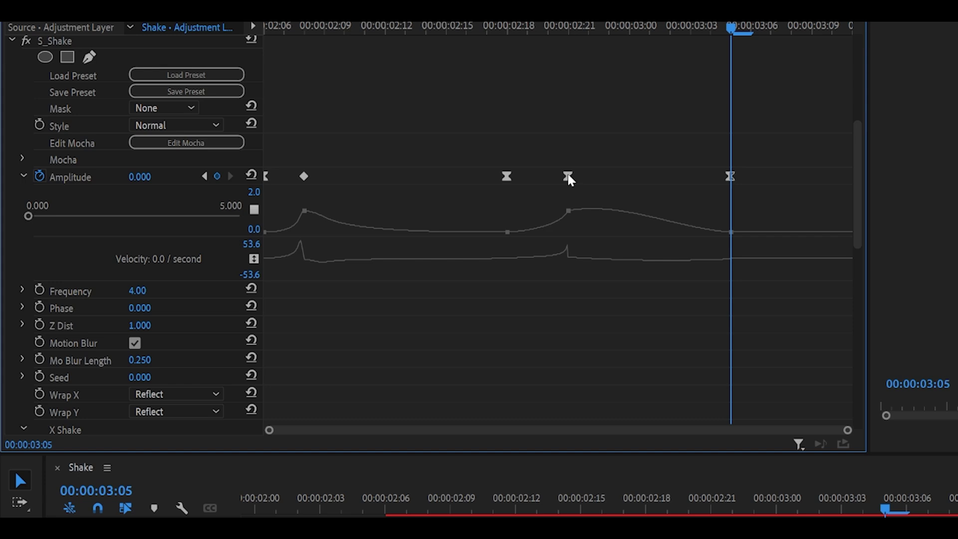
pyautogui.click(569, 177)
pyautogui.moveTo(596, 207); pyautogui.dragTo(567, 215)
pyautogui.click(629, 162)
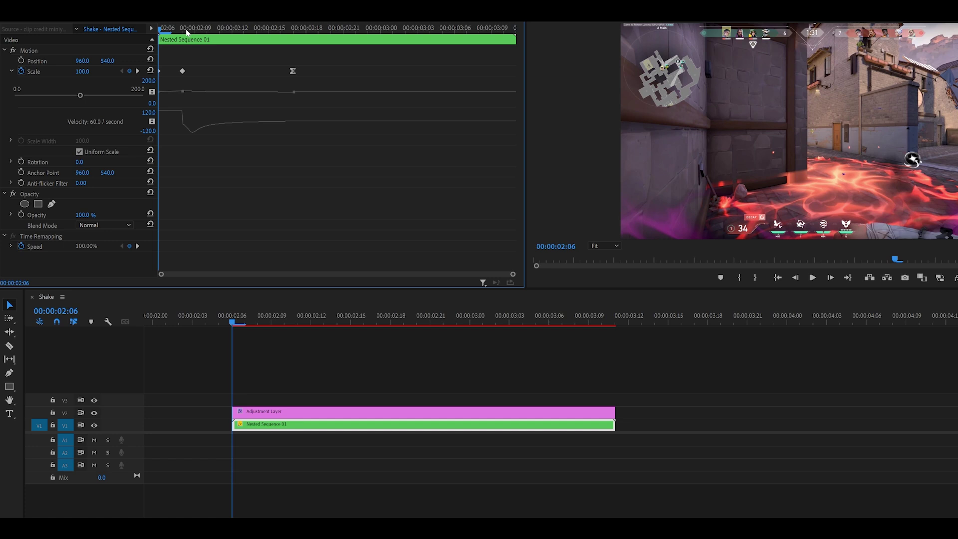
# Alt-drag copies of Nested Sequence 01's Scale keyframes to start at 02:19
pyautogui.moveTo(187, 32); pyautogui.dragTo(319, 39)
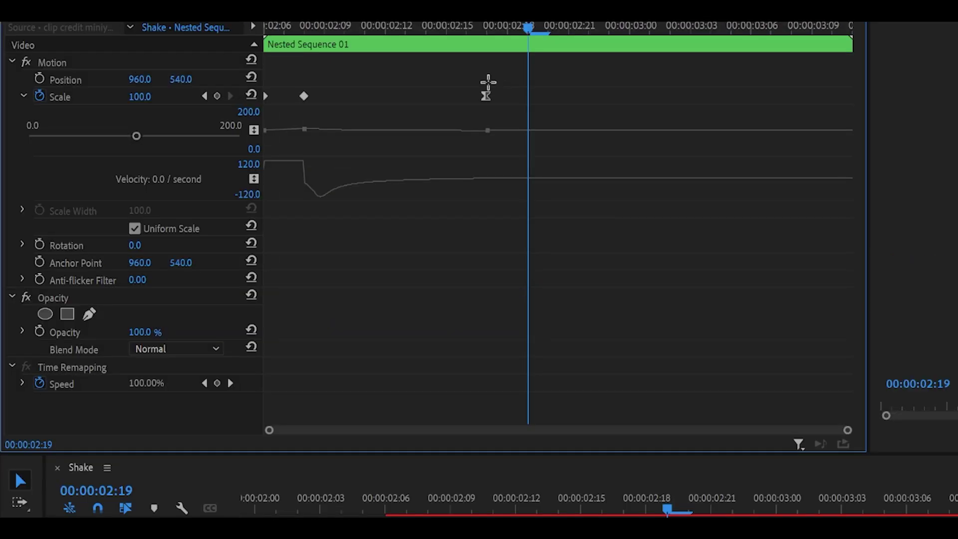
pyautogui.moveTo(488, 82); pyautogui.dragTo(247, 114)
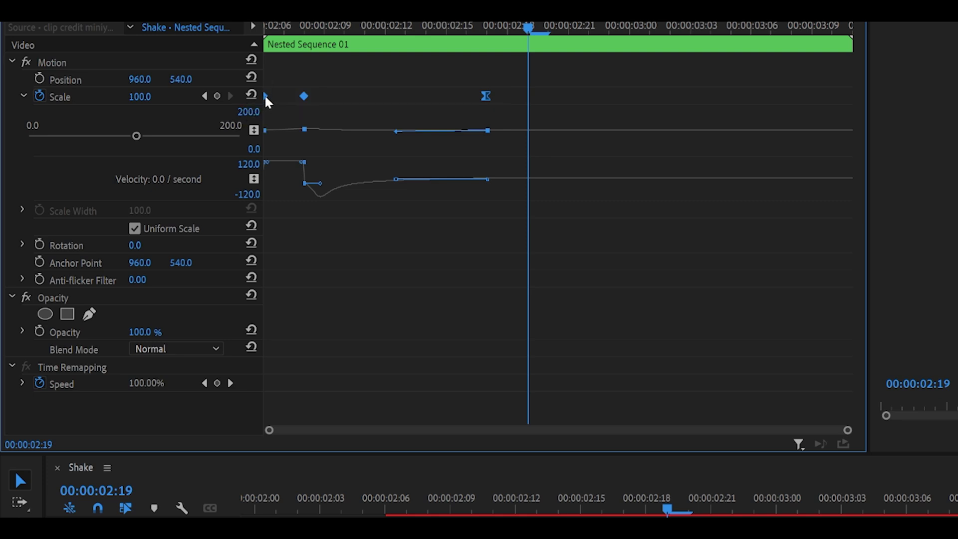
pyautogui.moveTo(265, 95); pyautogui.dragTo(534, 94)
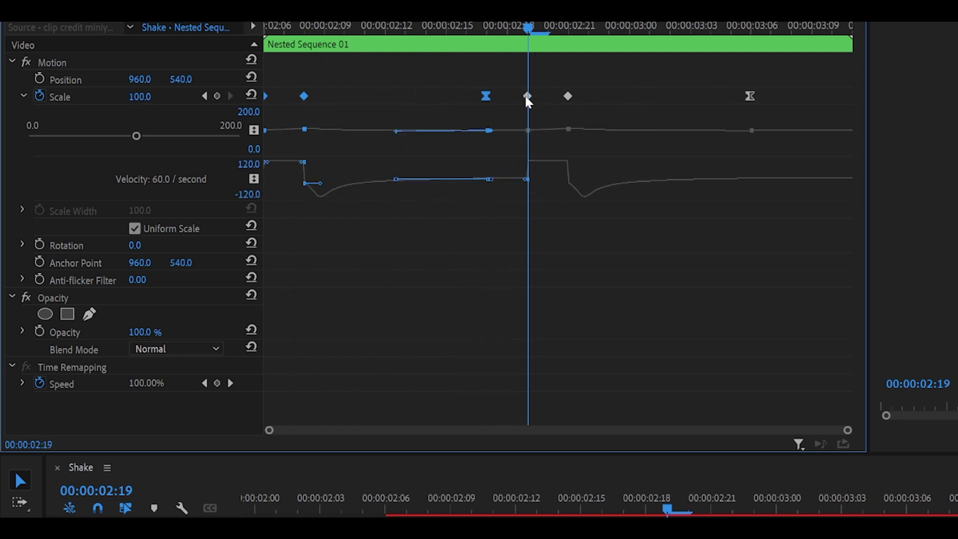